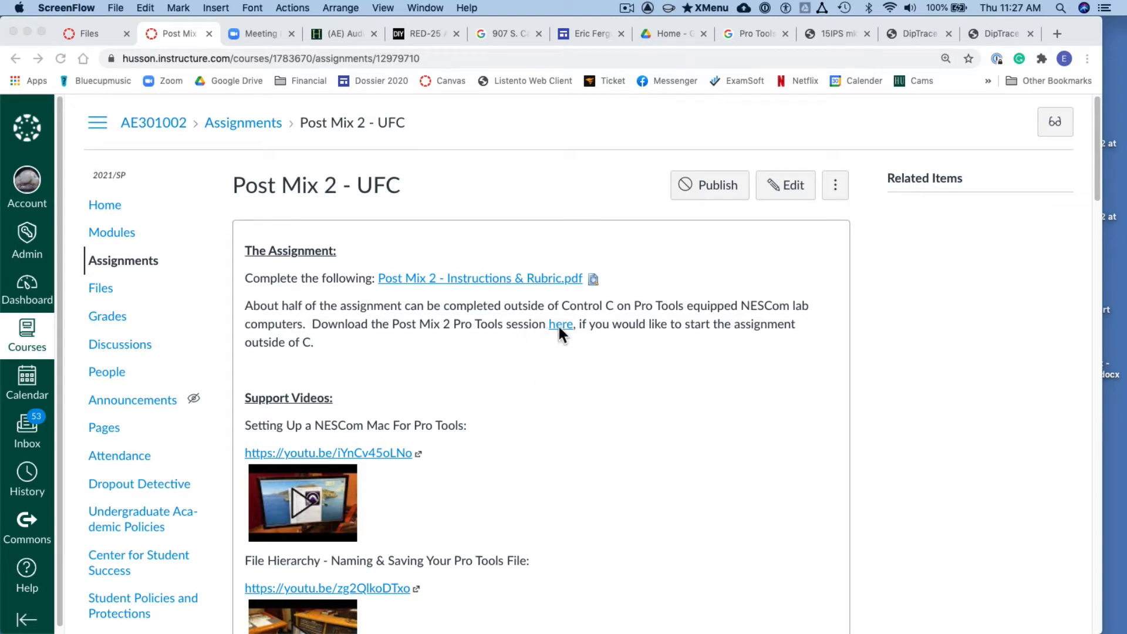
- Switch to Finder and open the UFC Template.ptx session from the Post Mix 2 - UFC folder in Assignment Folder or Downloads
key("super+Tab")
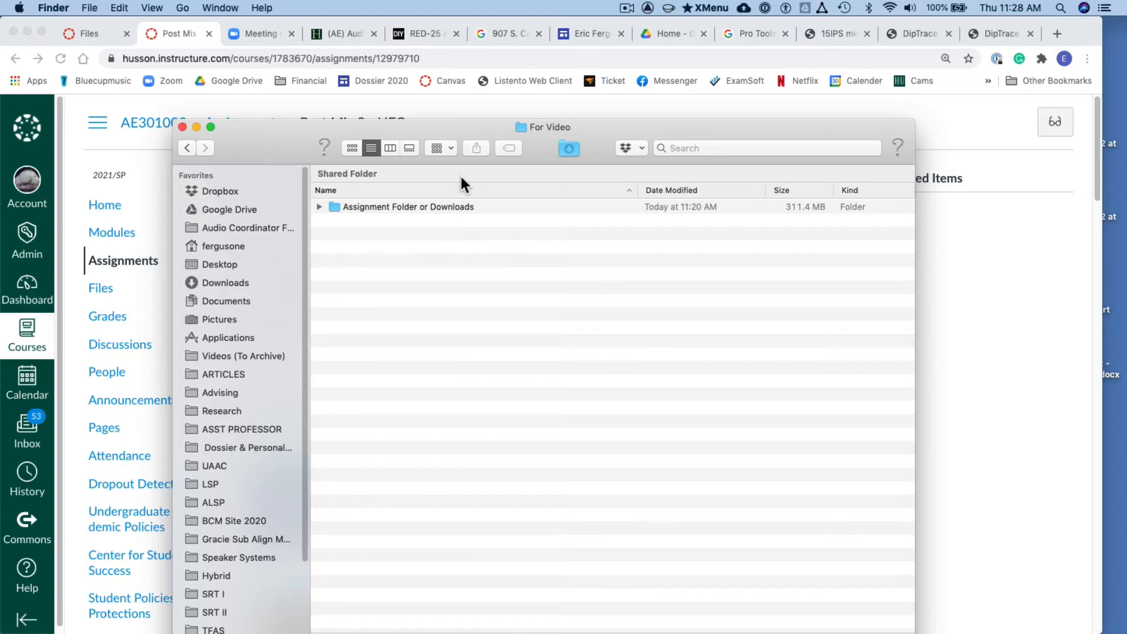
double_click(405, 209)
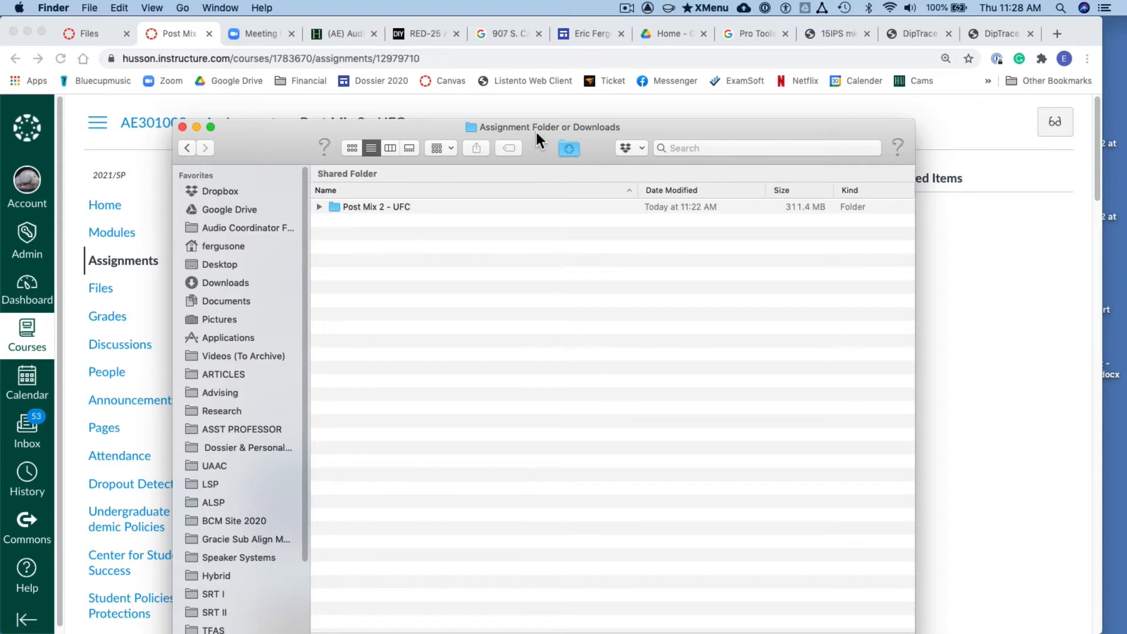
left_click_drag(536, 129, 920, 110)
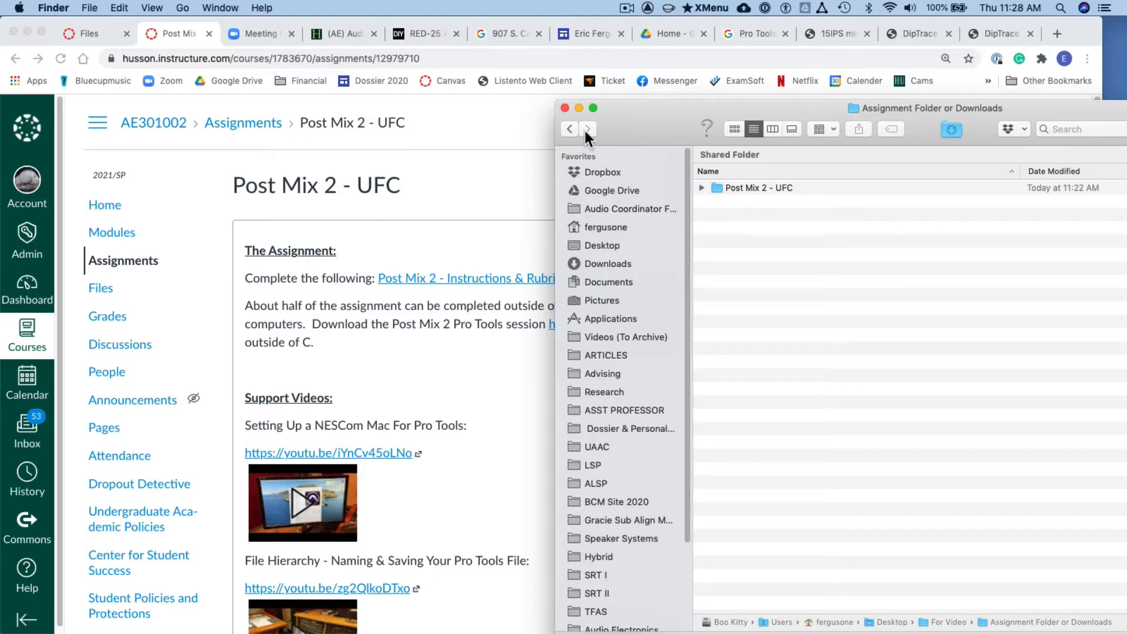
double_click(748, 187)
double_click(759, 256)
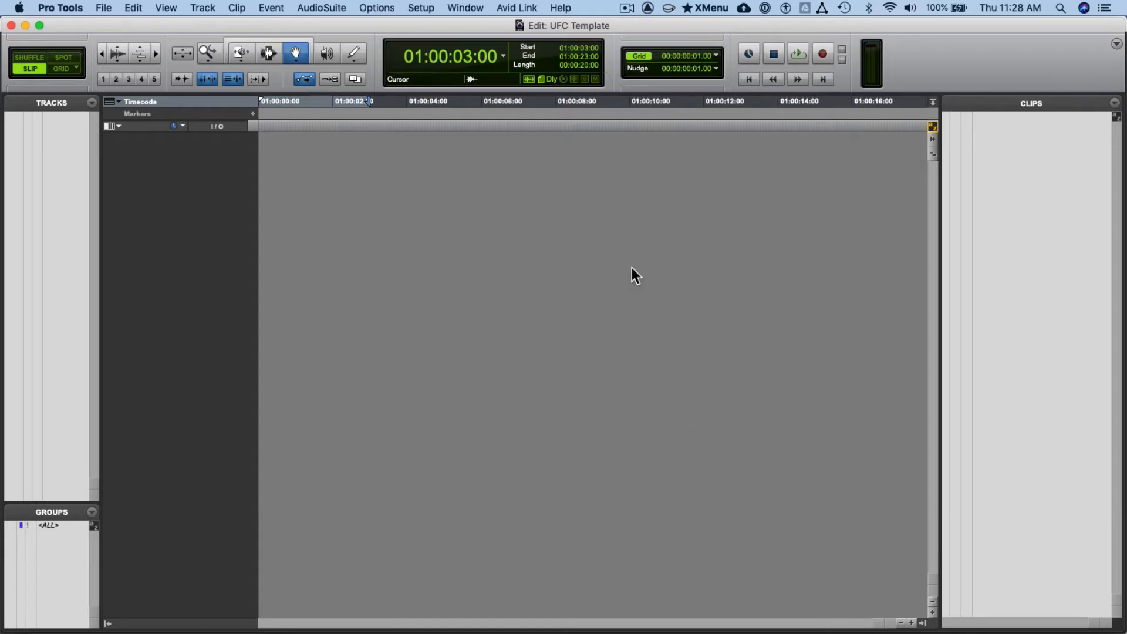
- Start a Save Copy In of the session with Audio Files and Movie/Video Files included as items to copy
left_click(103, 8)
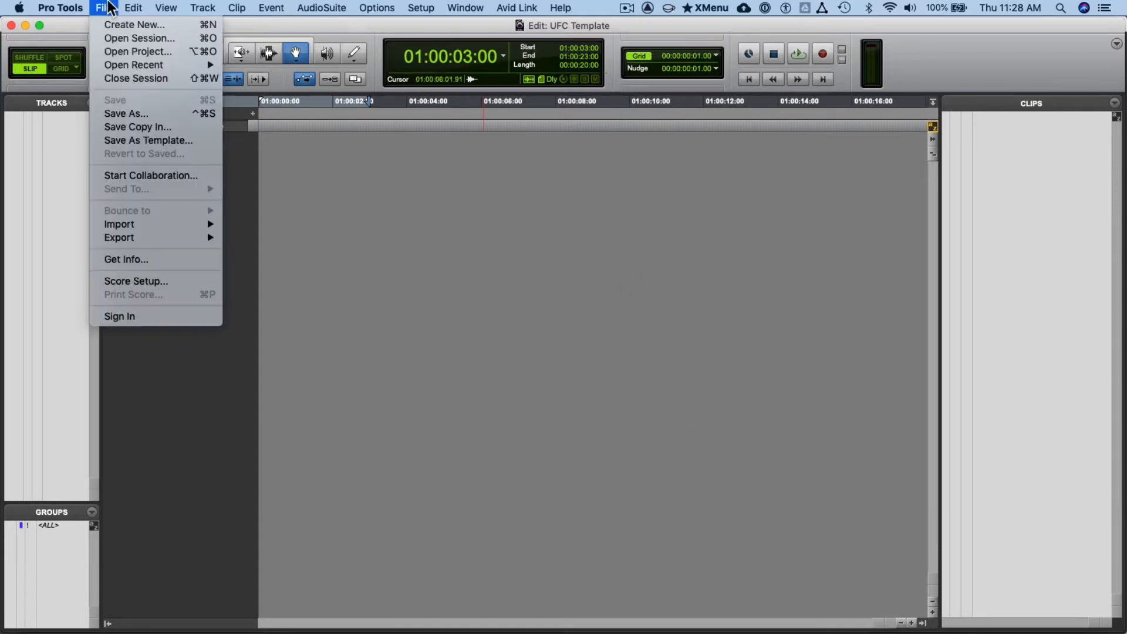
left_click(109, 7)
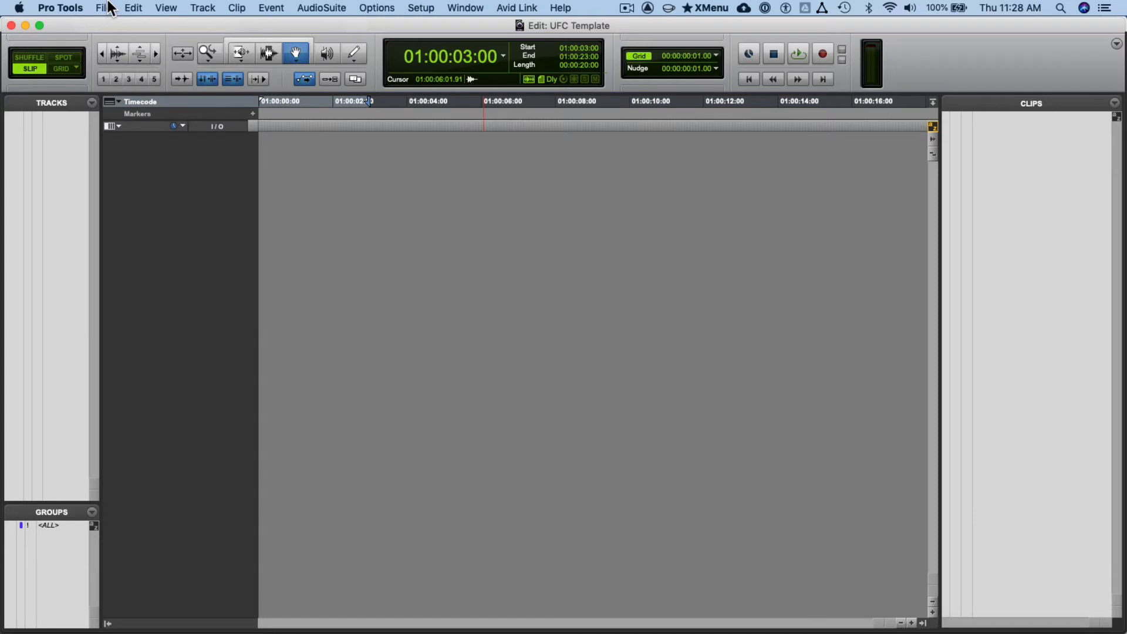
left_click(111, 7)
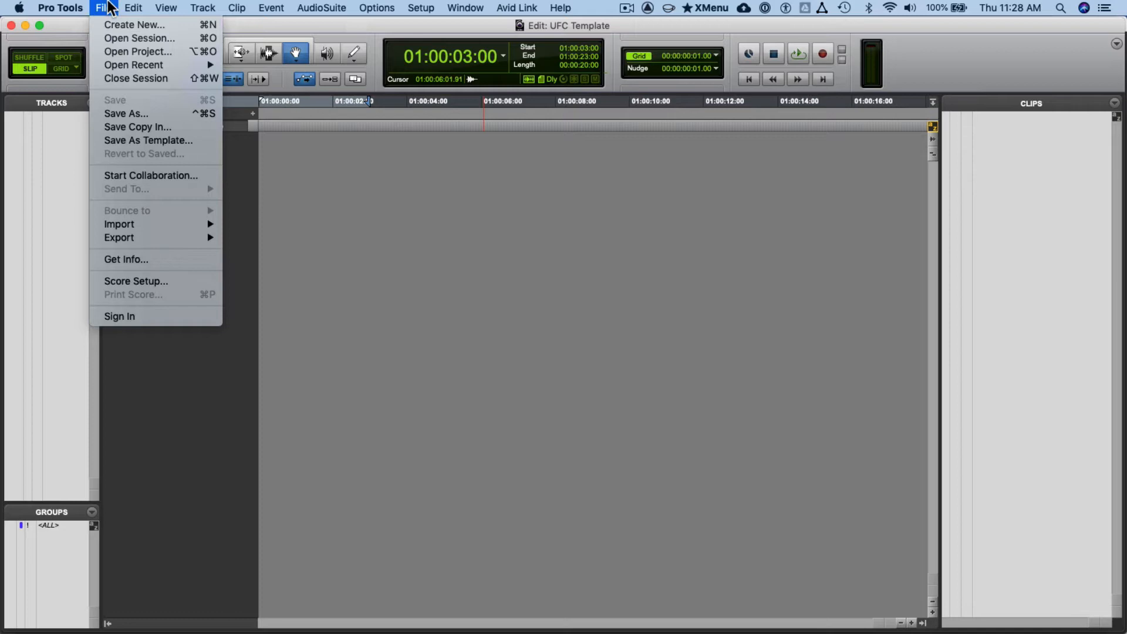
left_click(111, 8)
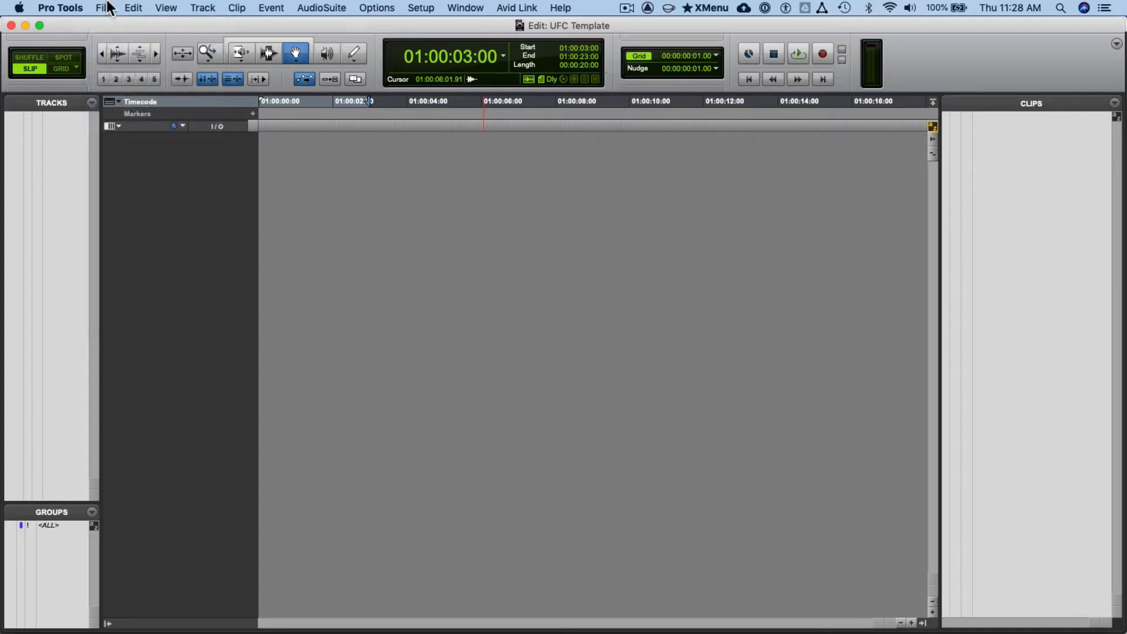
left_click(108, 8)
left_click(105, 8)
left_click(105, 9)
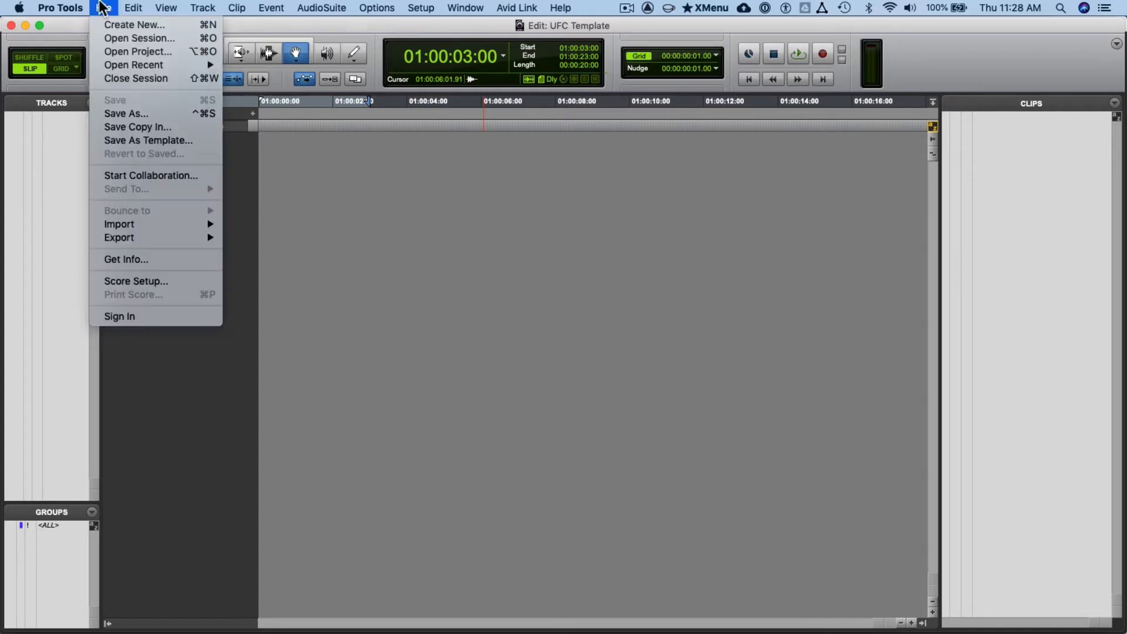
left_click(123, 123)
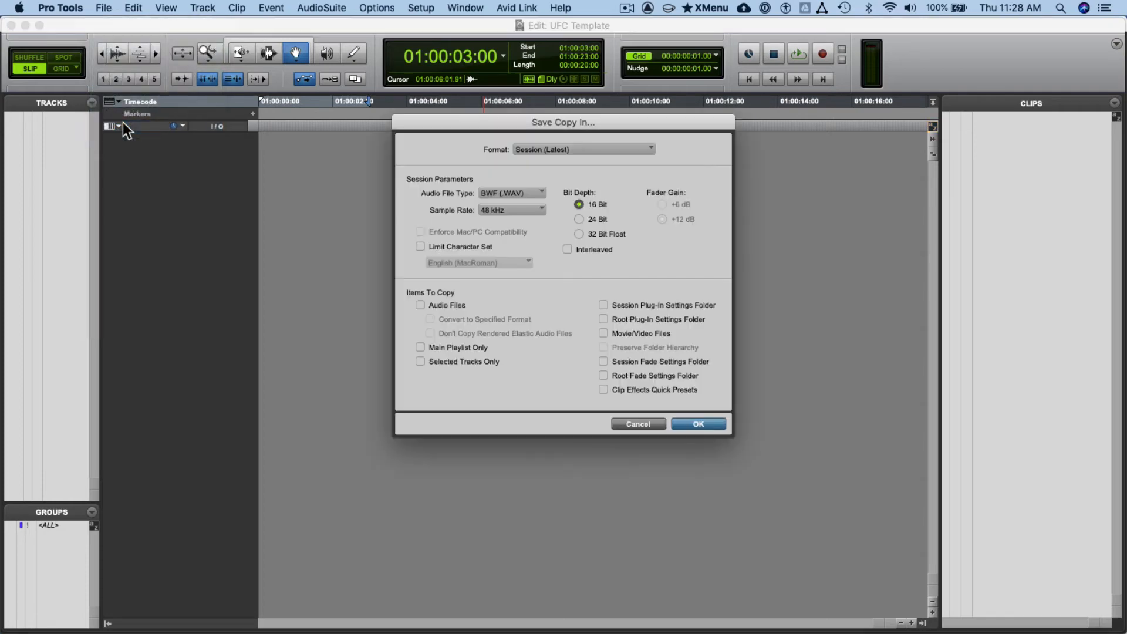
left_click(464, 304)
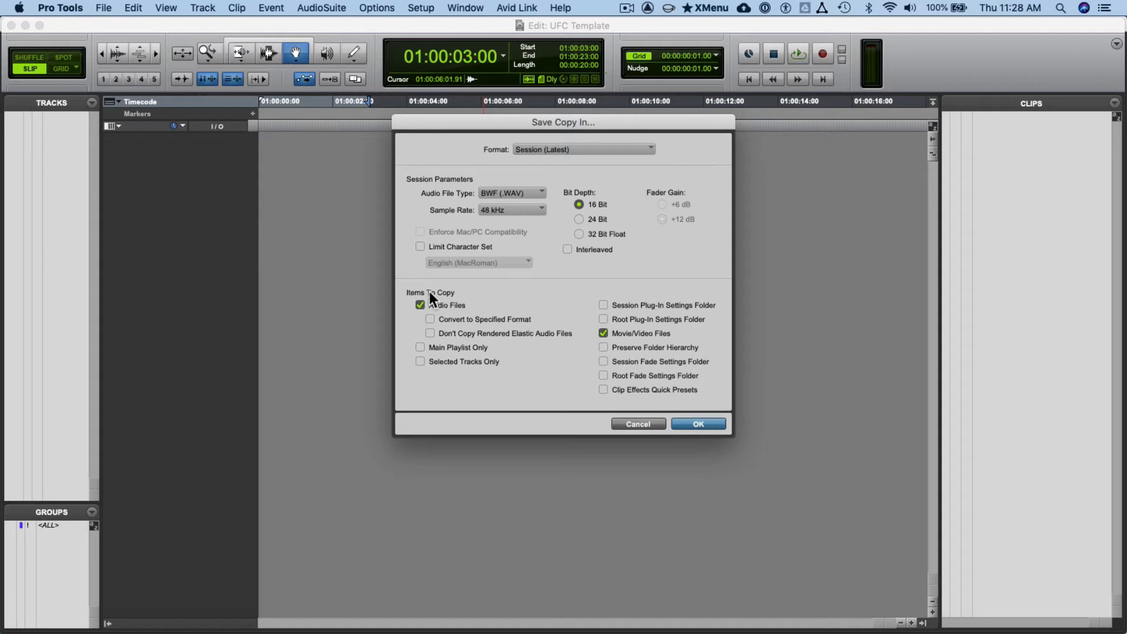
left_click(721, 424)
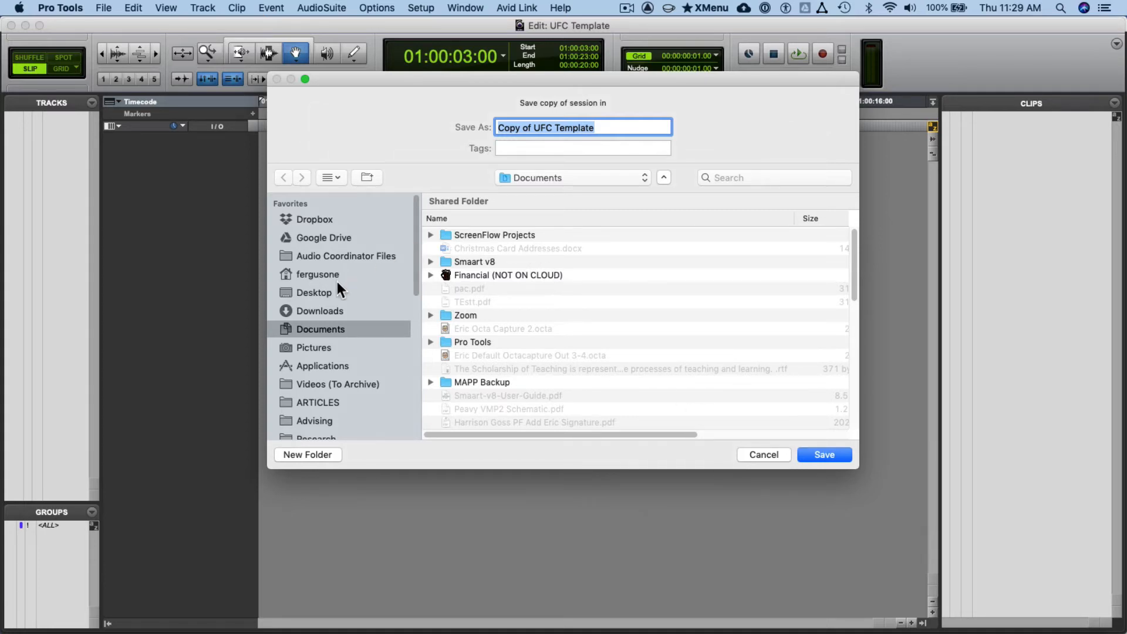
- Choose the For Video folder on the Desktop and name the session copy PostMix2. followed by the student's last and first name
left_click(325, 293)
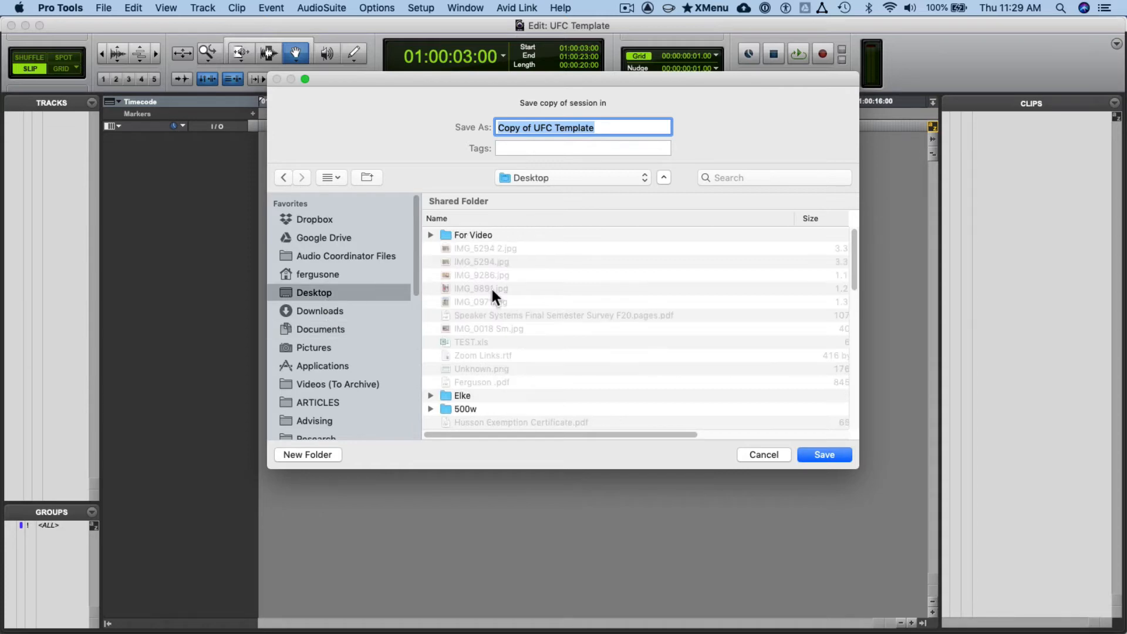
double_click(484, 237)
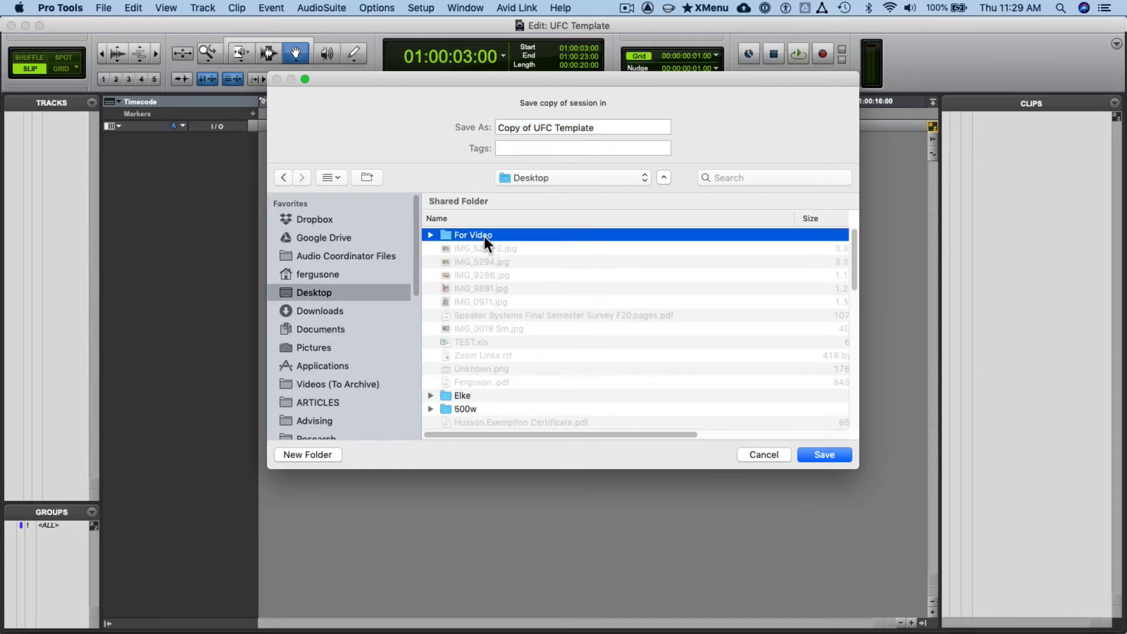
left_click(556, 128)
left_click_drag(620, 127, 476, 112)
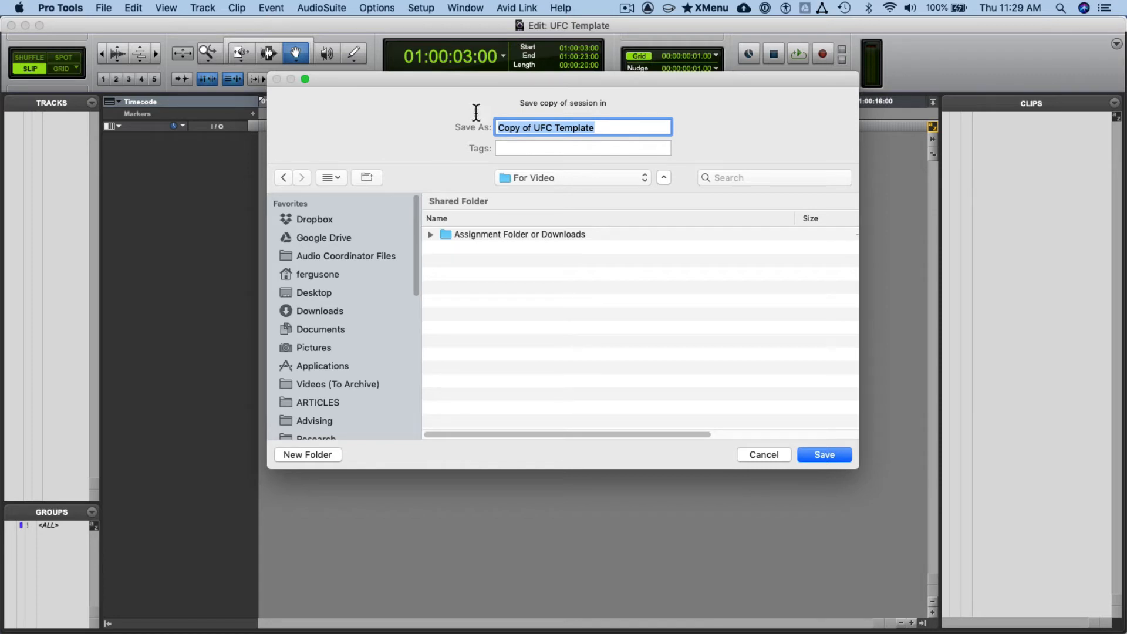
type("PostMi")
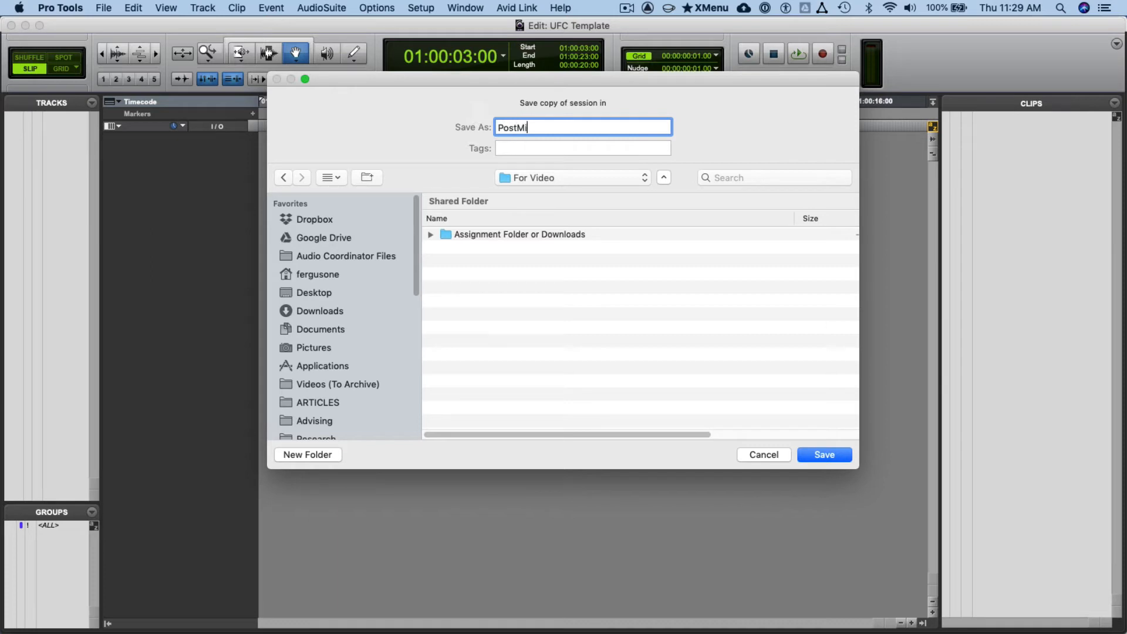
- Create a folder inside For Video with the same name as the session copy and save the copy in it
key("super+a")
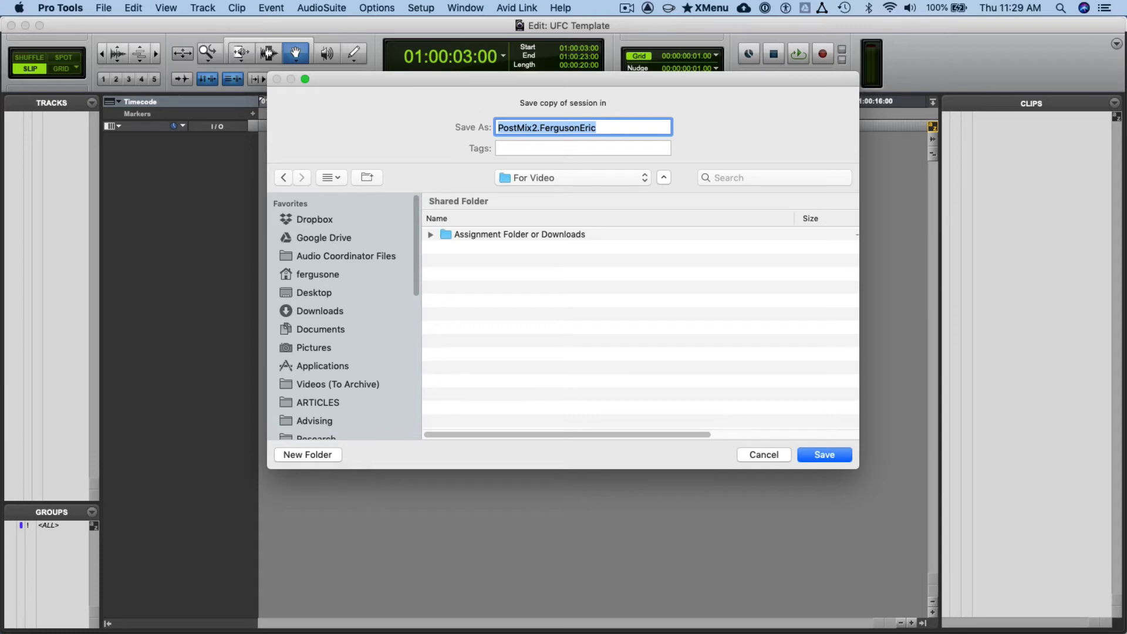
left_click(308, 454)
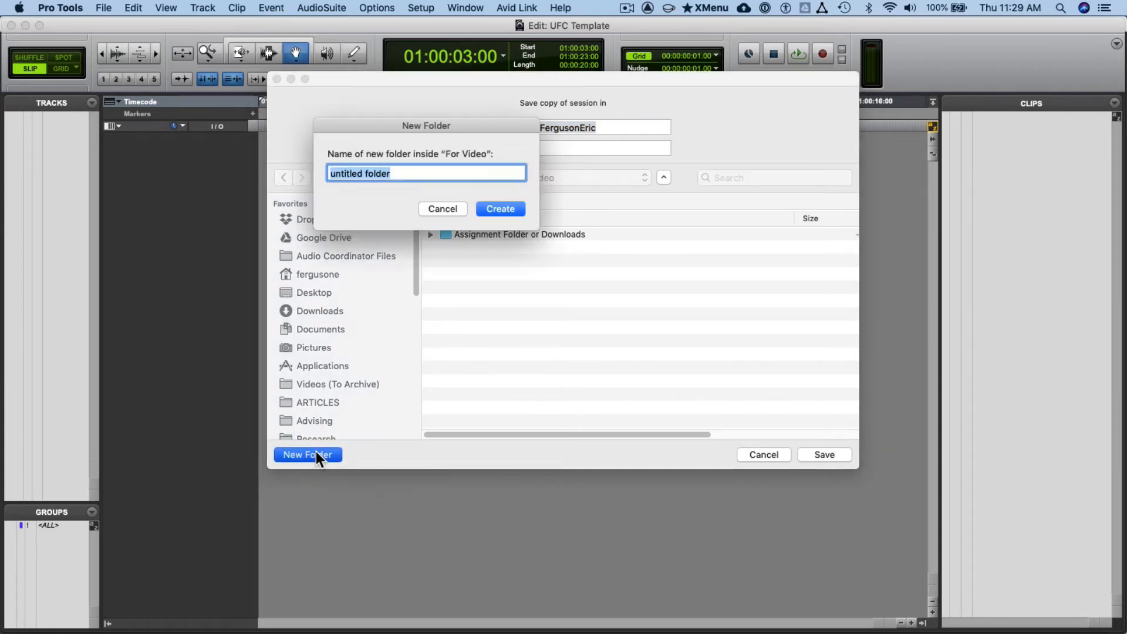
key("super+v")
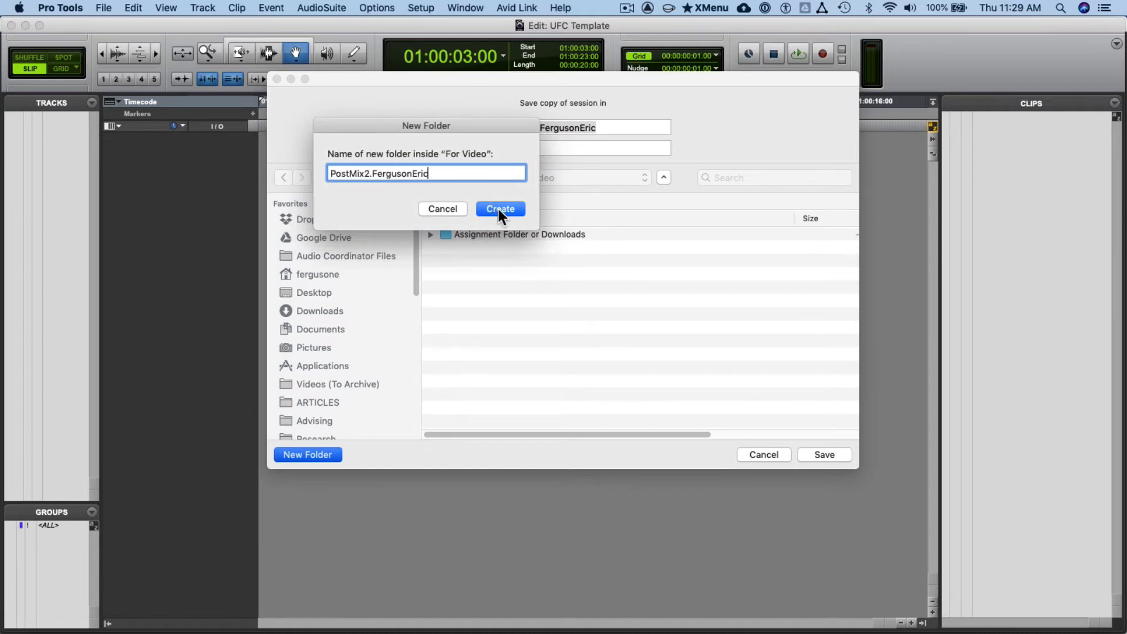
left_click(499, 209)
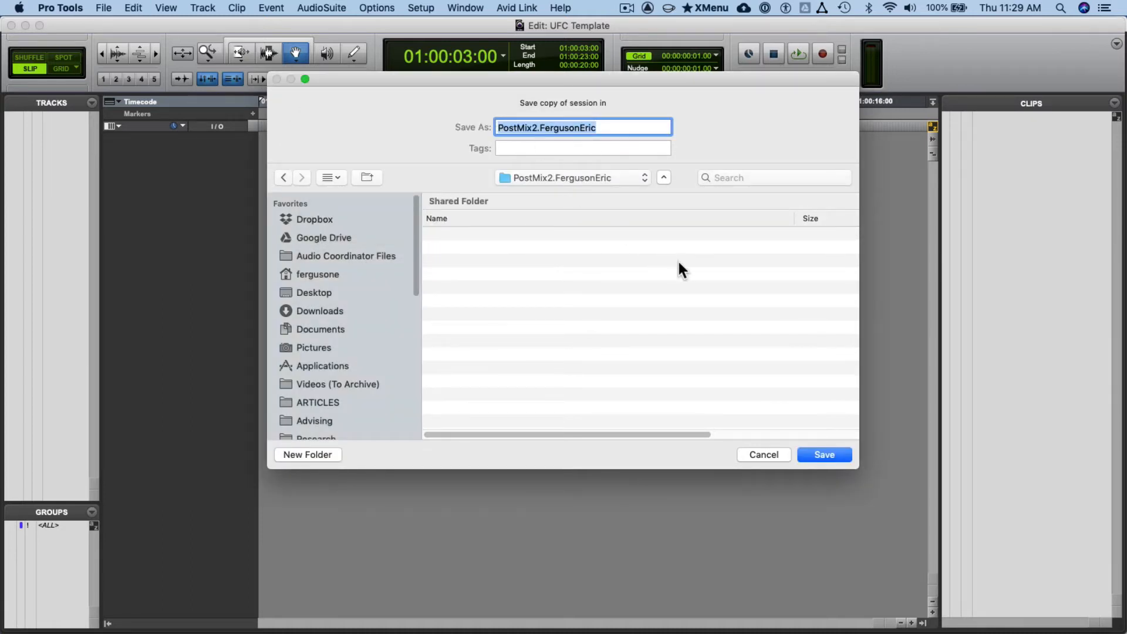
left_click(829, 455)
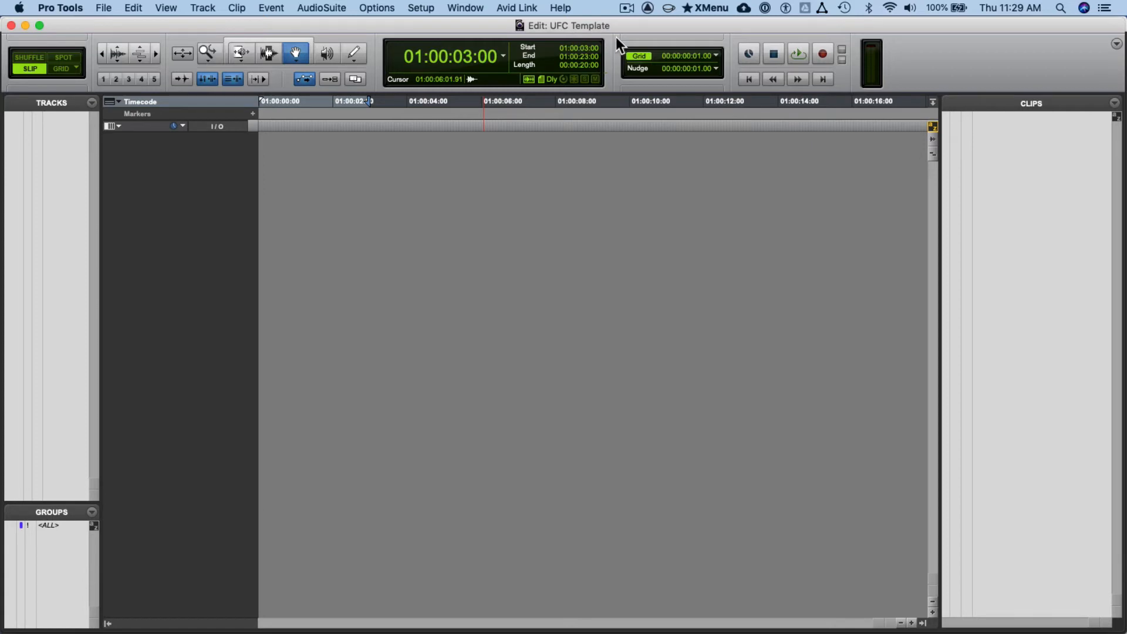
- Close the UFC Template session and open the new PostMix2 folder from For Video in its own Finder window
key("super+shift+w")
left_click(720, 360)
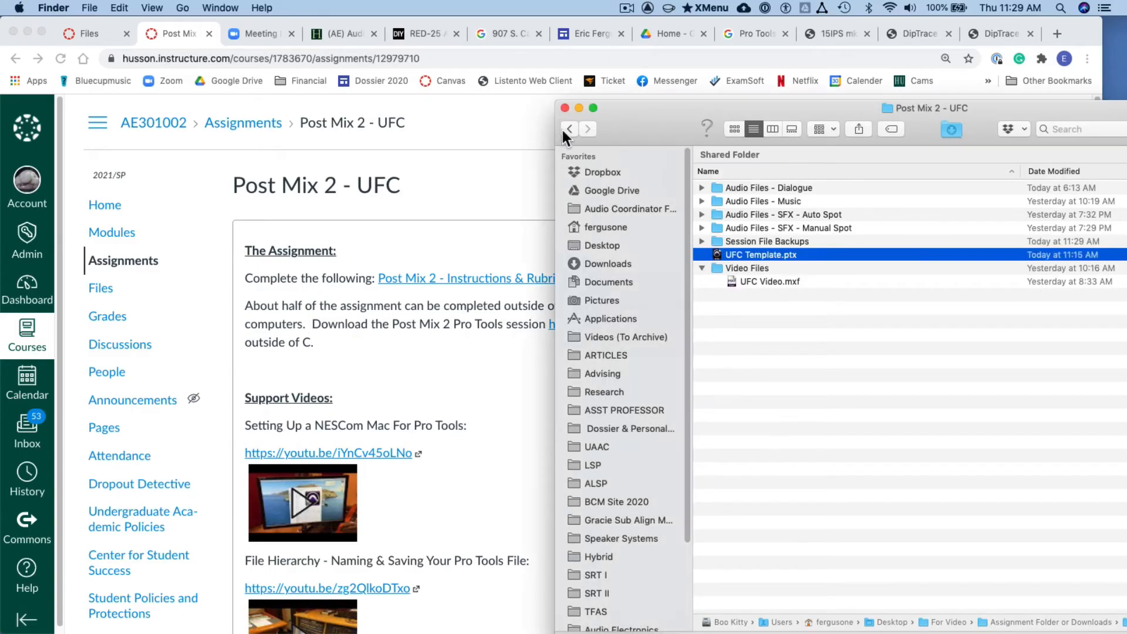
left_click(568, 129)
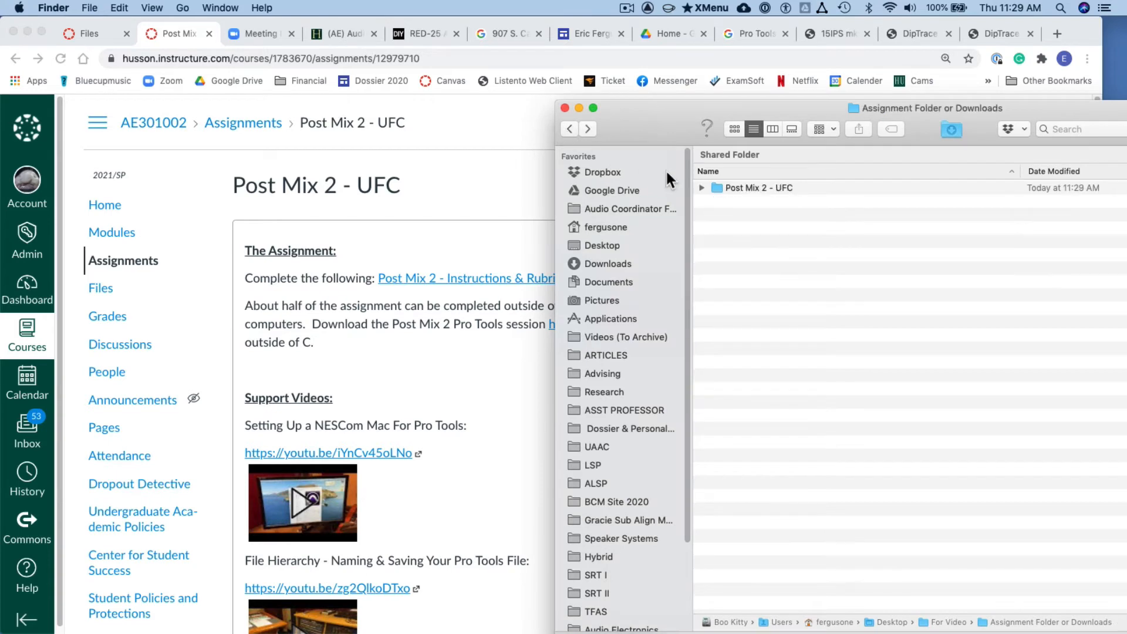
left_click(702, 187)
left_click(701, 187)
left_click(569, 129)
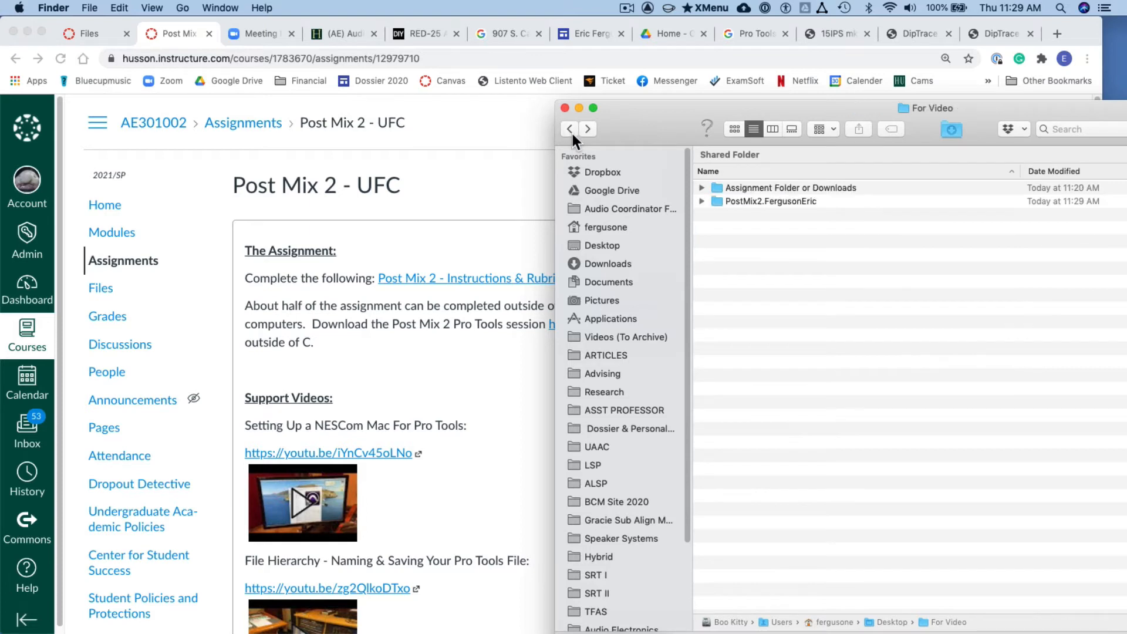
left_click(735, 200)
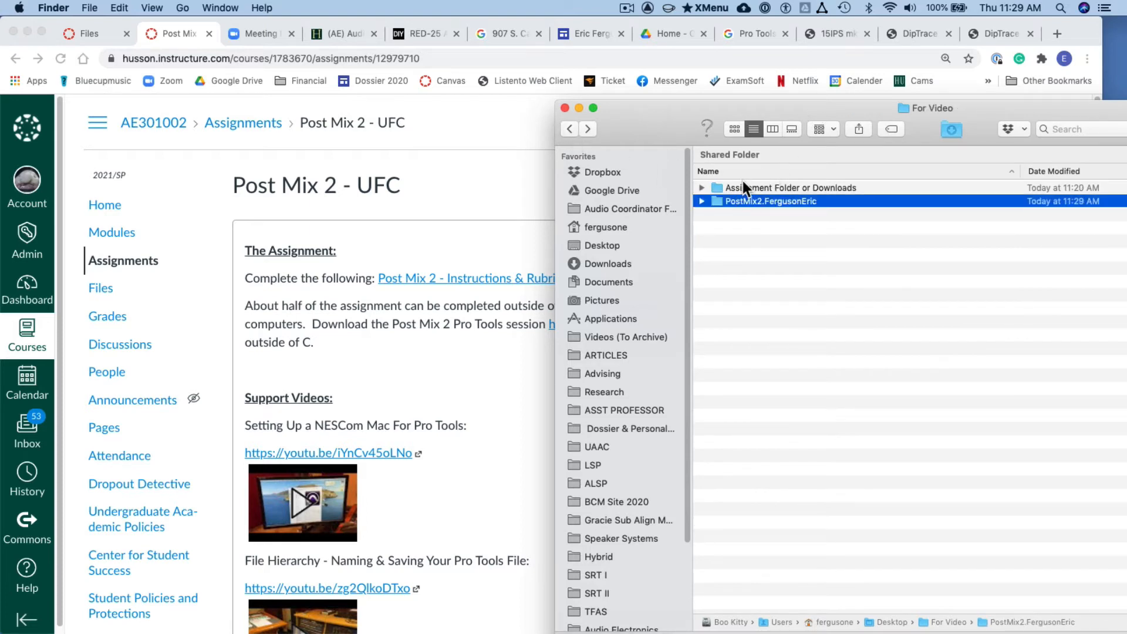
double_click(717, 200)
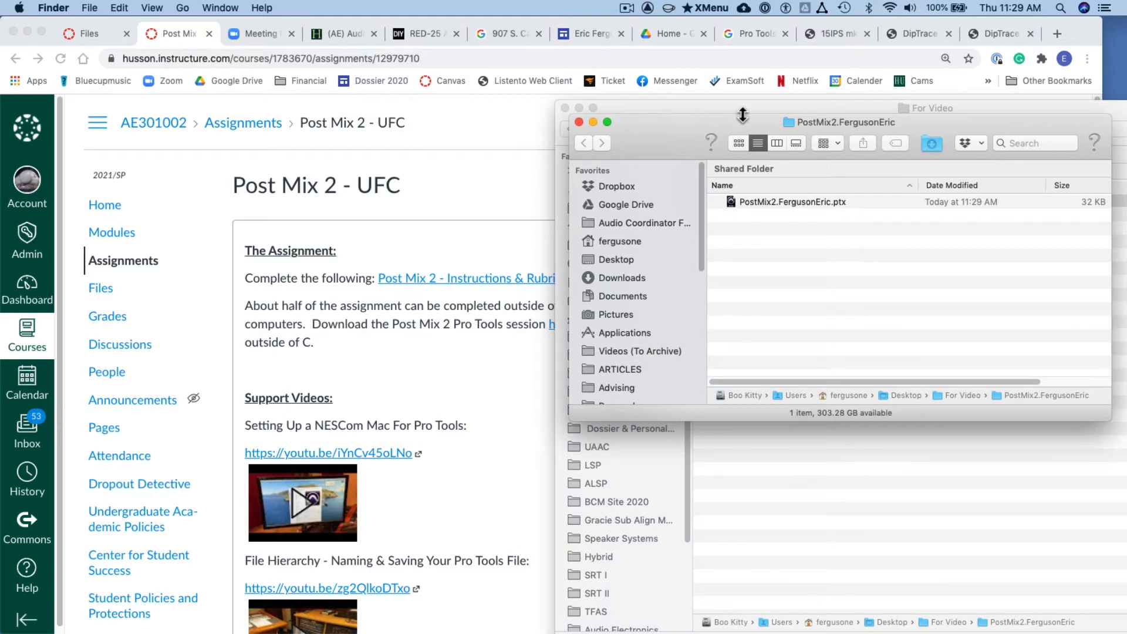
left_click_drag(726, 115, 201, 147)
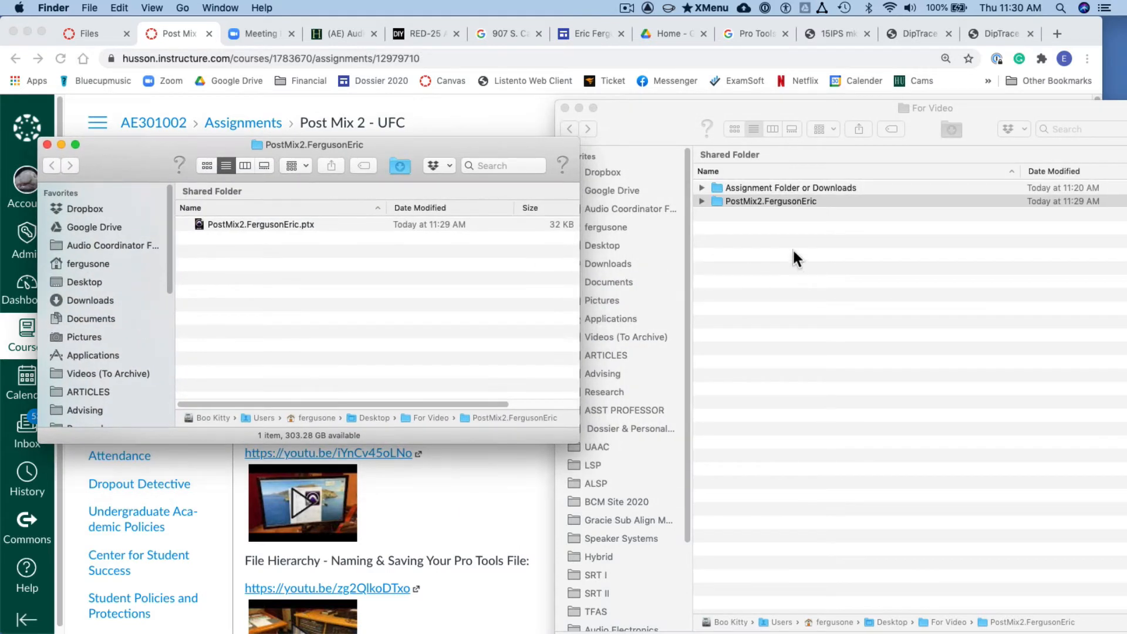
- Open the Post Mix 2 - UFC folder beside the PostMix2 folder window, and open the copied PostMix2 session
double_click(777, 187)
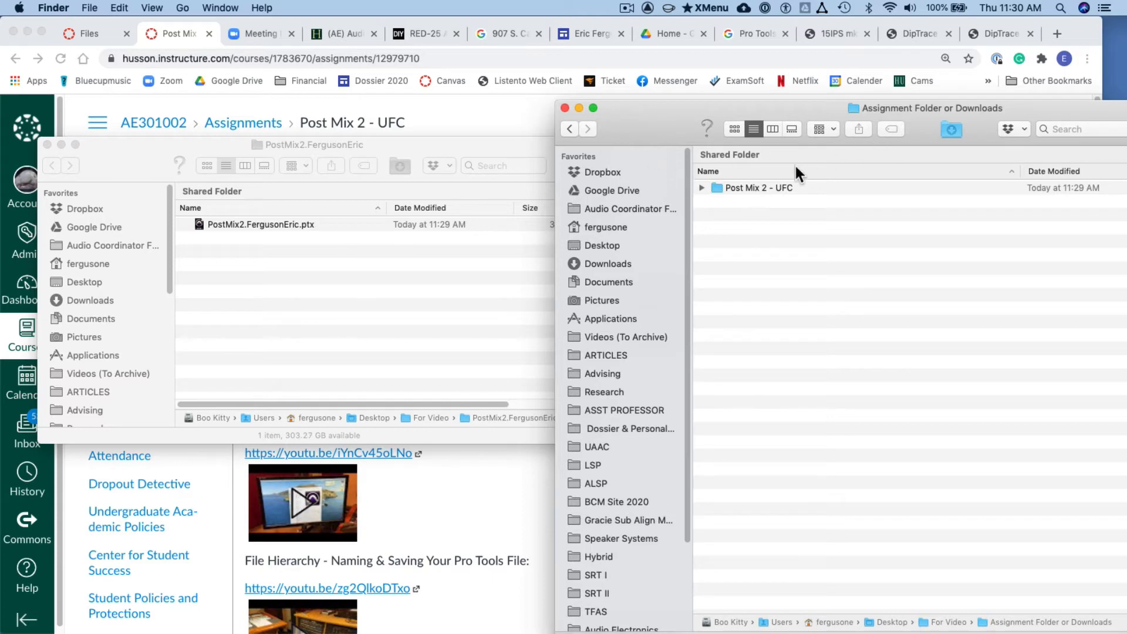
double_click(781, 188)
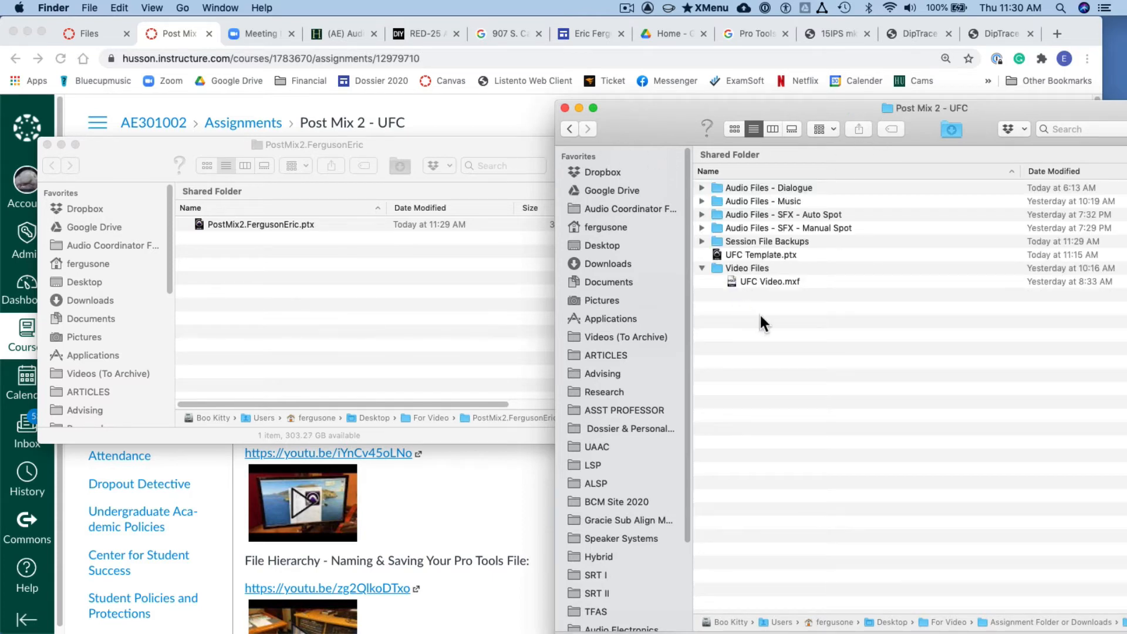
left_click_drag(816, 118, 858, 99)
left_click_drag(521, 151, 524, 81)
left_click(797, 78)
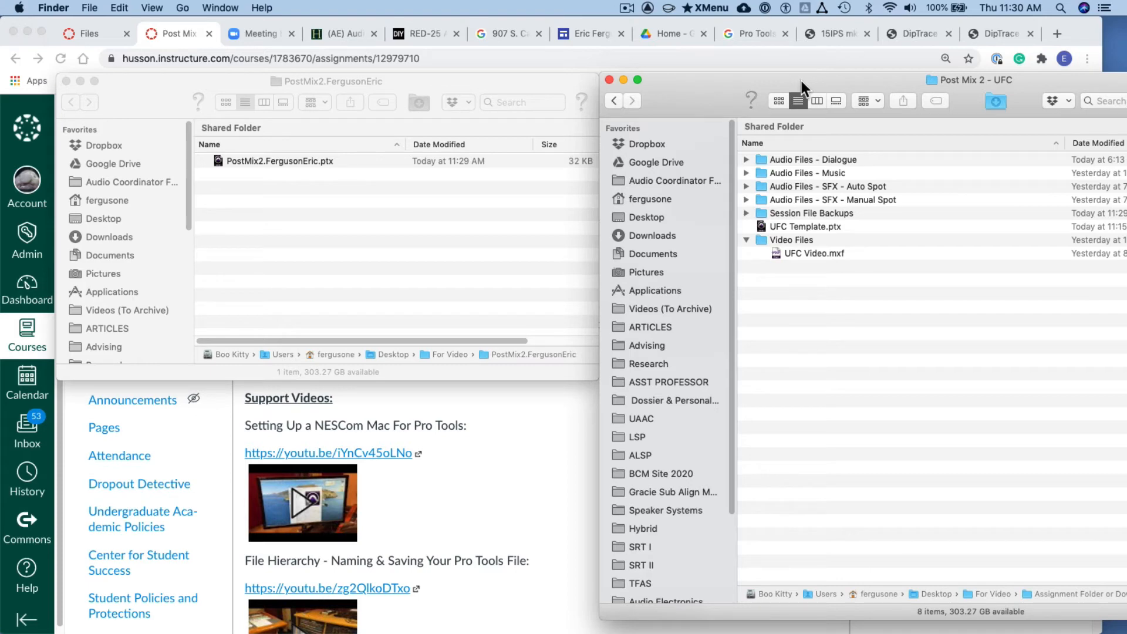
double_click(270, 161)
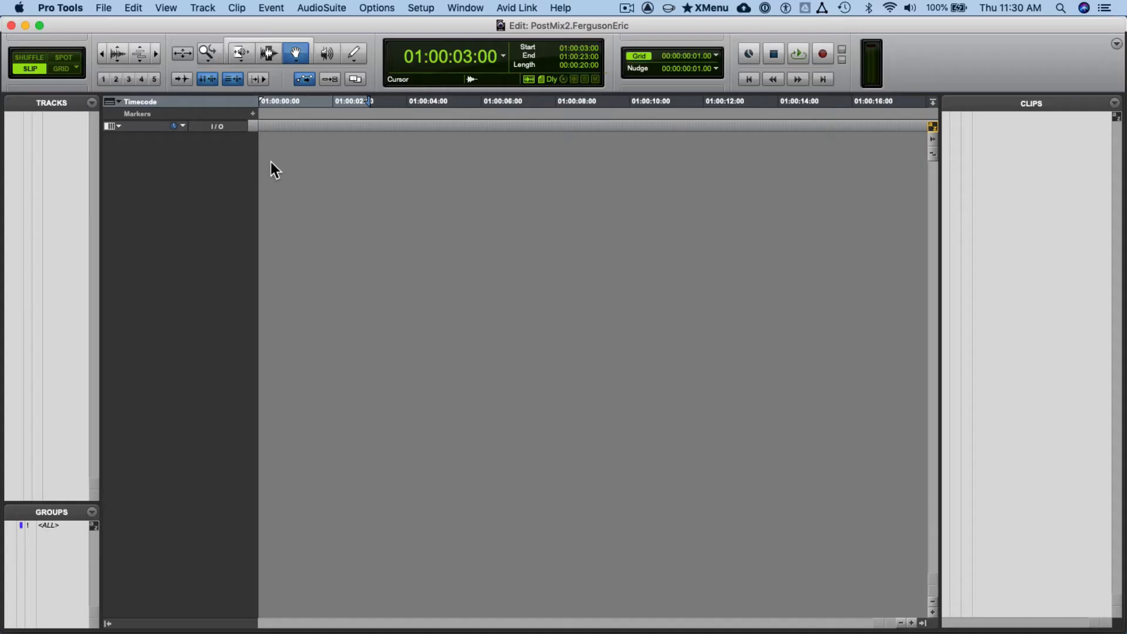
- Open the I/O Setup and delete all existing input and output paths
left_click(422, 8)
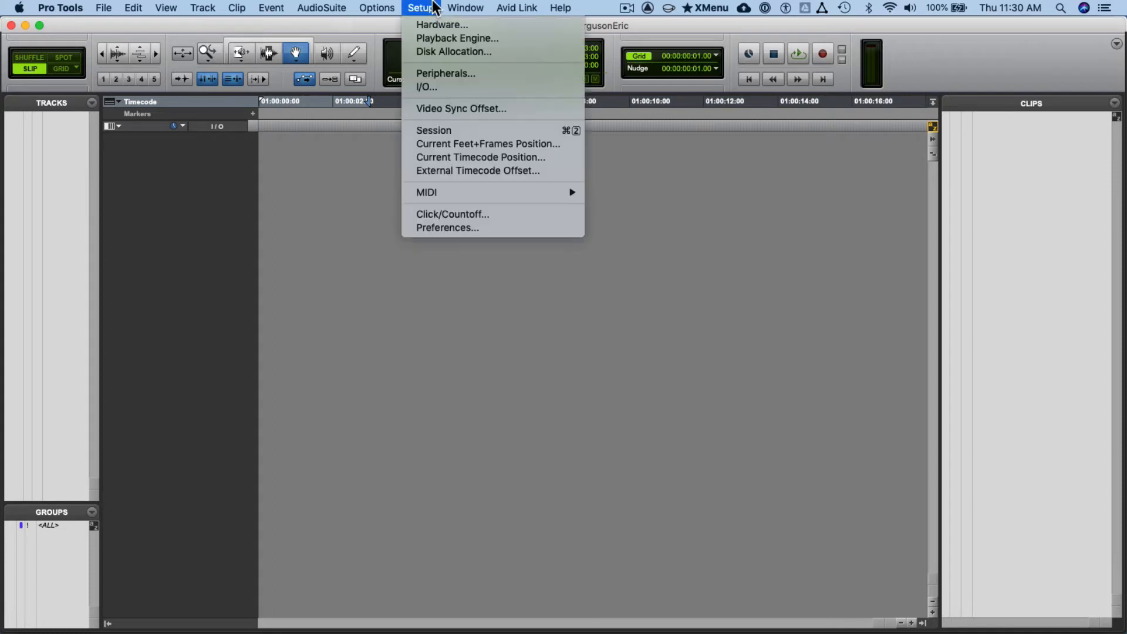
left_click(453, 87)
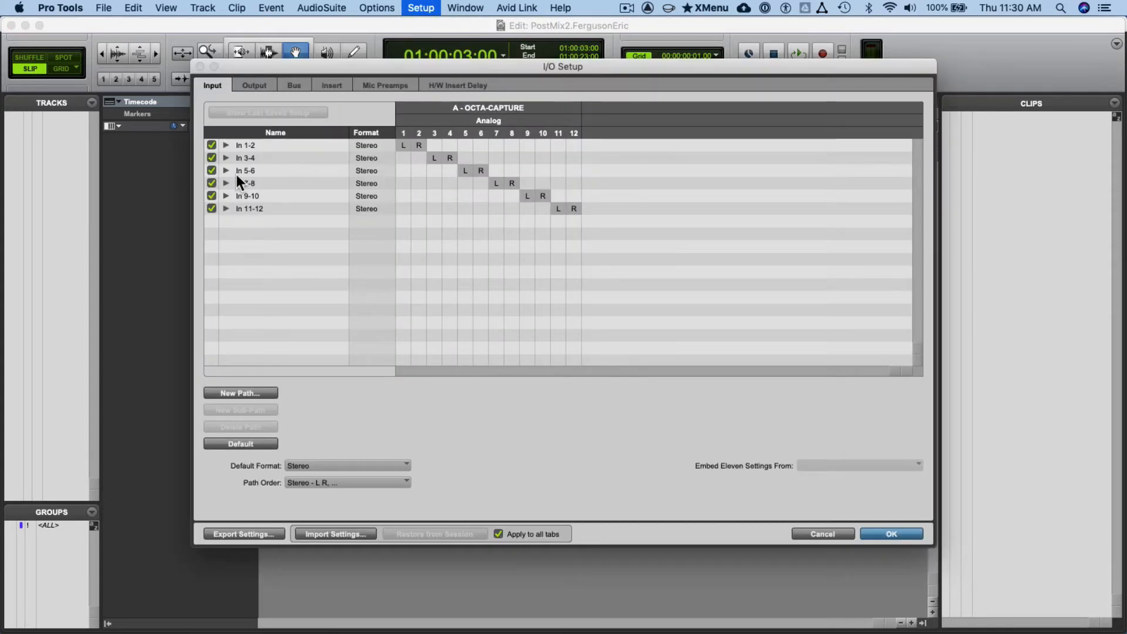
key("super+a")
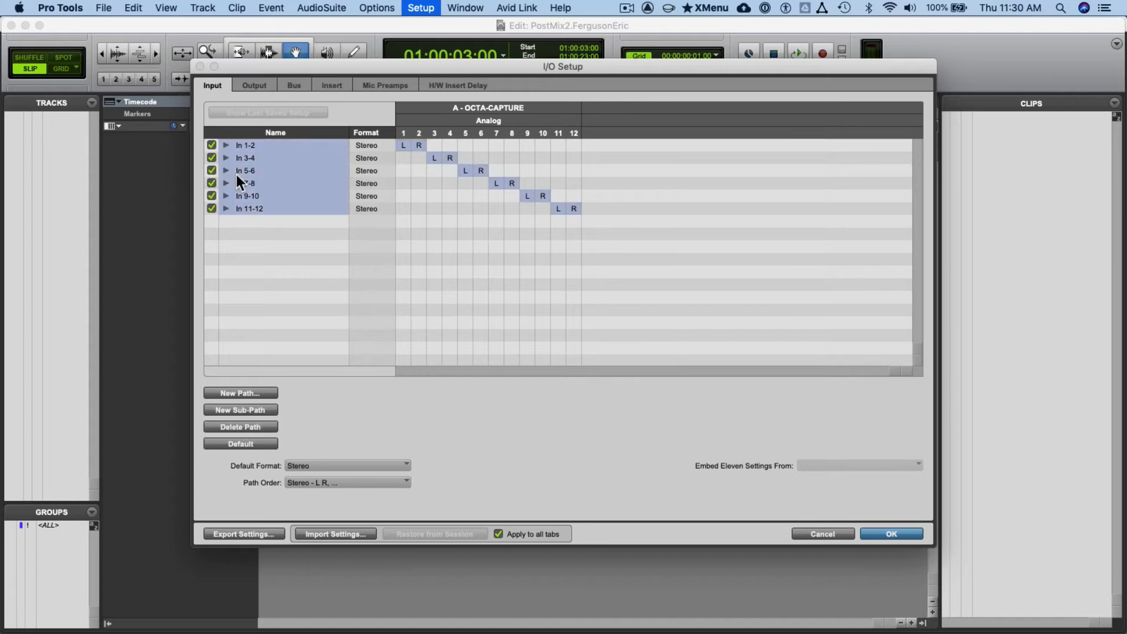
left_click(263, 87)
key("super+a")
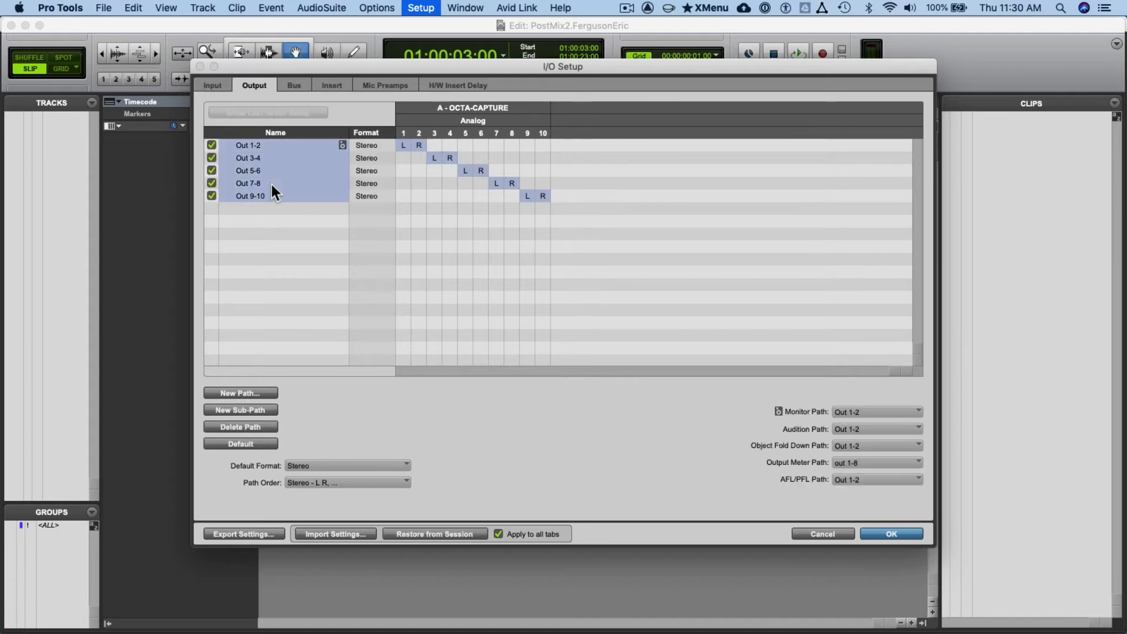
key("BackSpace")
- Delete all existing bus and insert paths in the I/O Setup
left_click(297, 88)
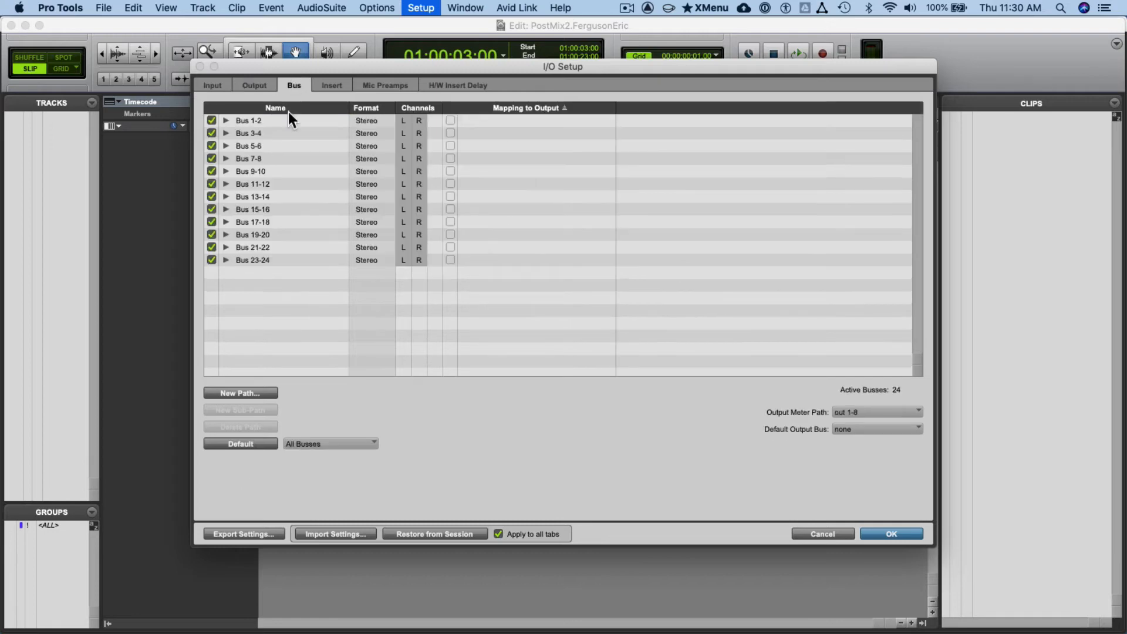
key("super+a")
key("BackSpace")
left_click(333, 85)
key("super+a")
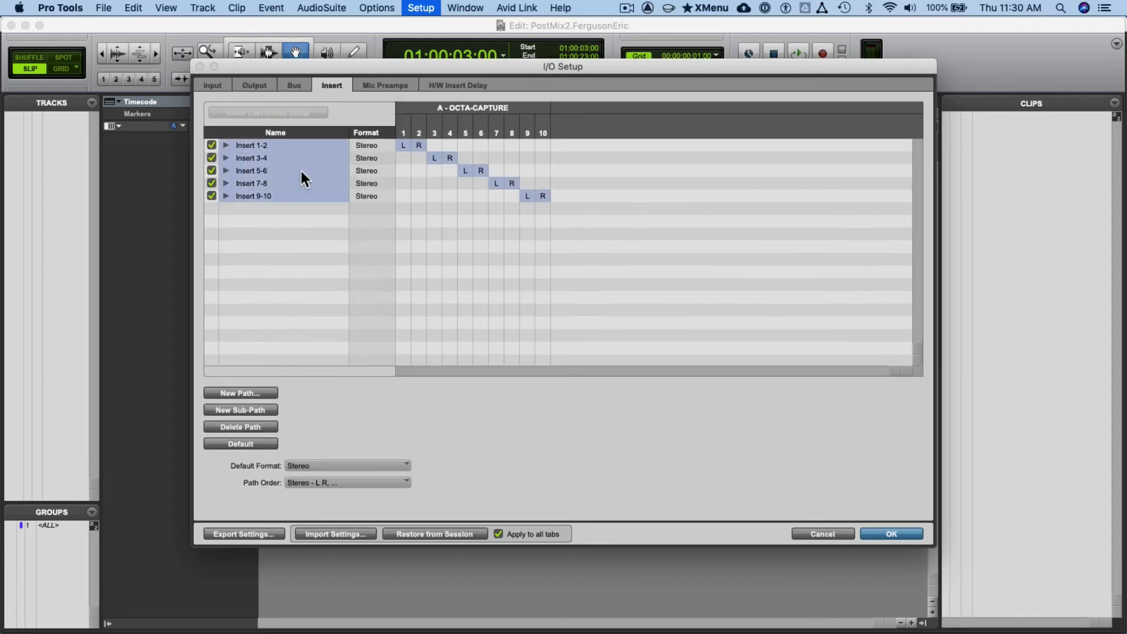
key("BackSpace")
- Create the default input, output, bus and insert paths and apply the I/O Setup
left_click(210, 84)
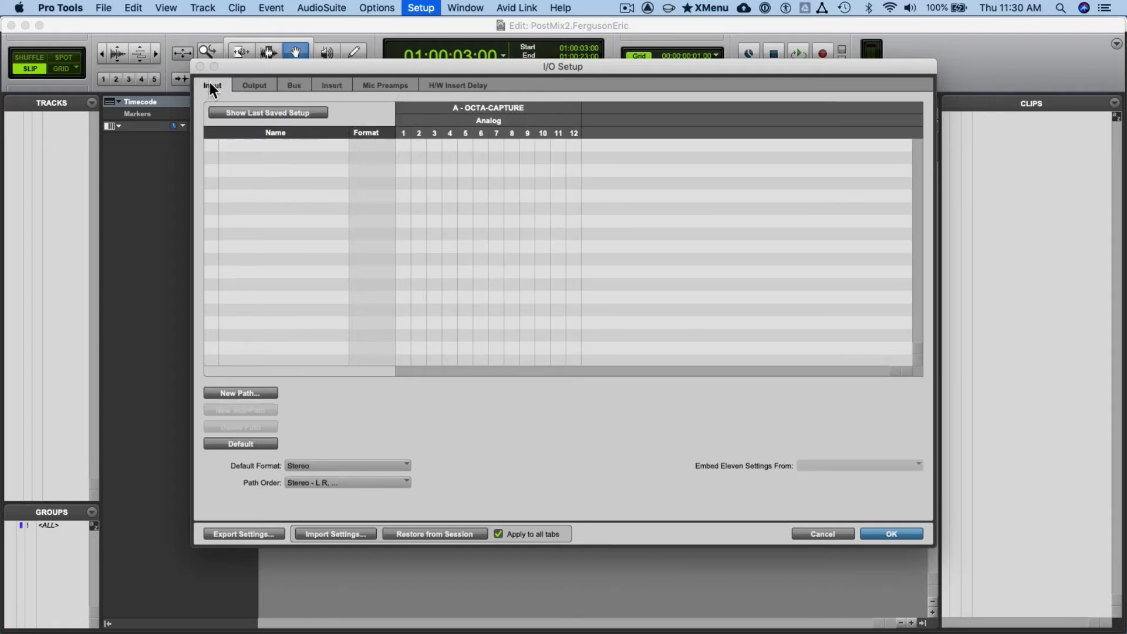
left_click(237, 444)
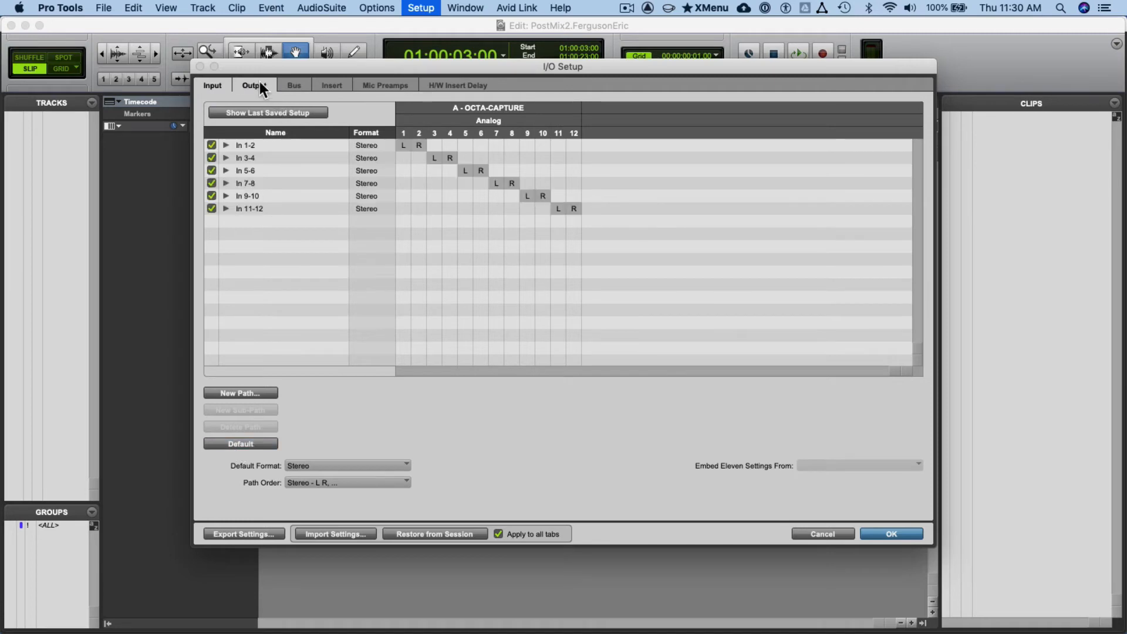
left_click(259, 83)
left_click(259, 444)
left_click(284, 83)
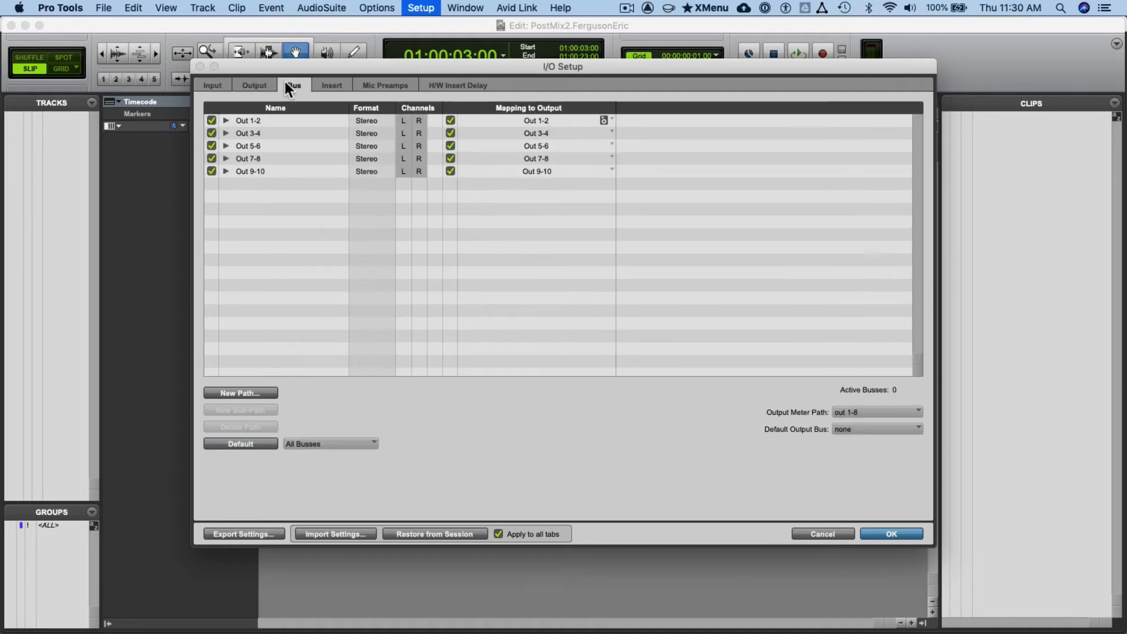
left_click(236, 444)
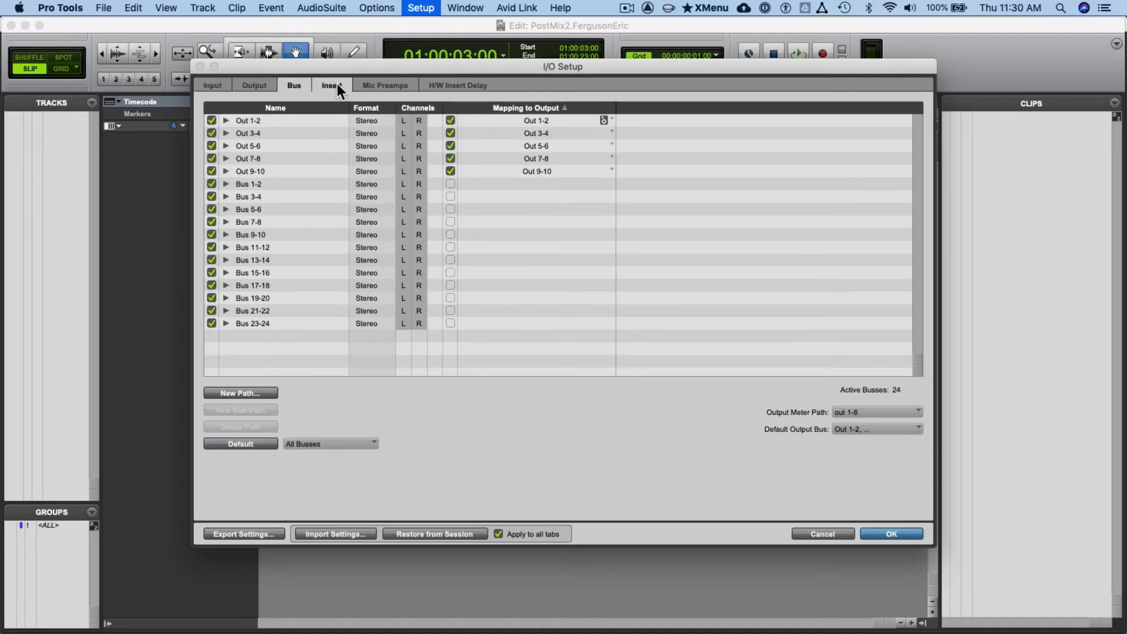
left_click(336, 84)
left_click(259, 445)
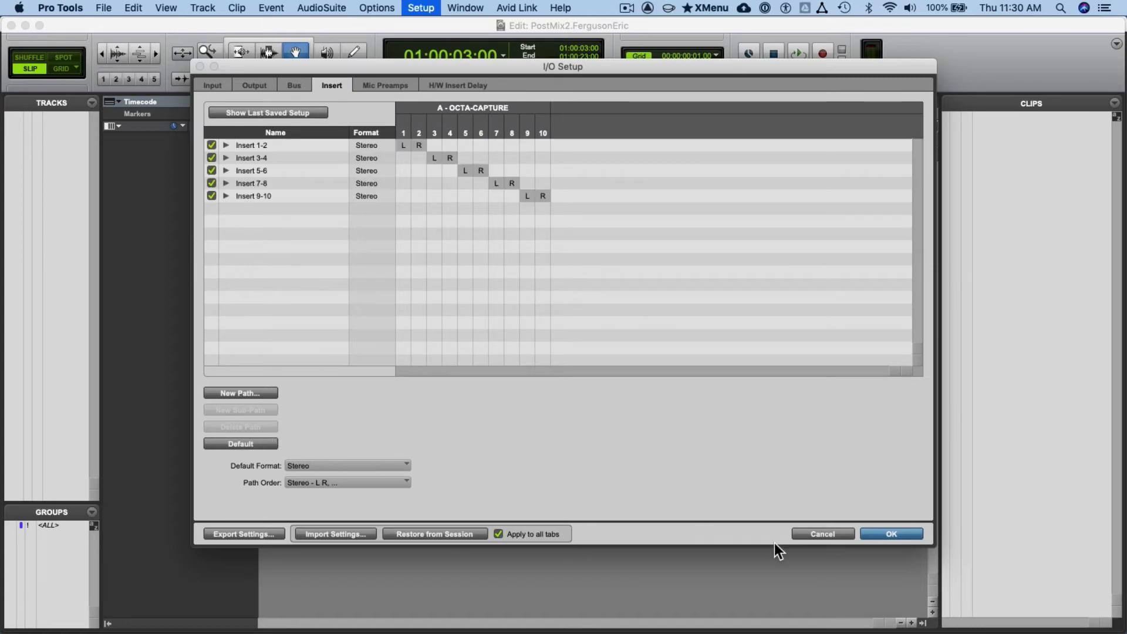
left_click(889, 538)
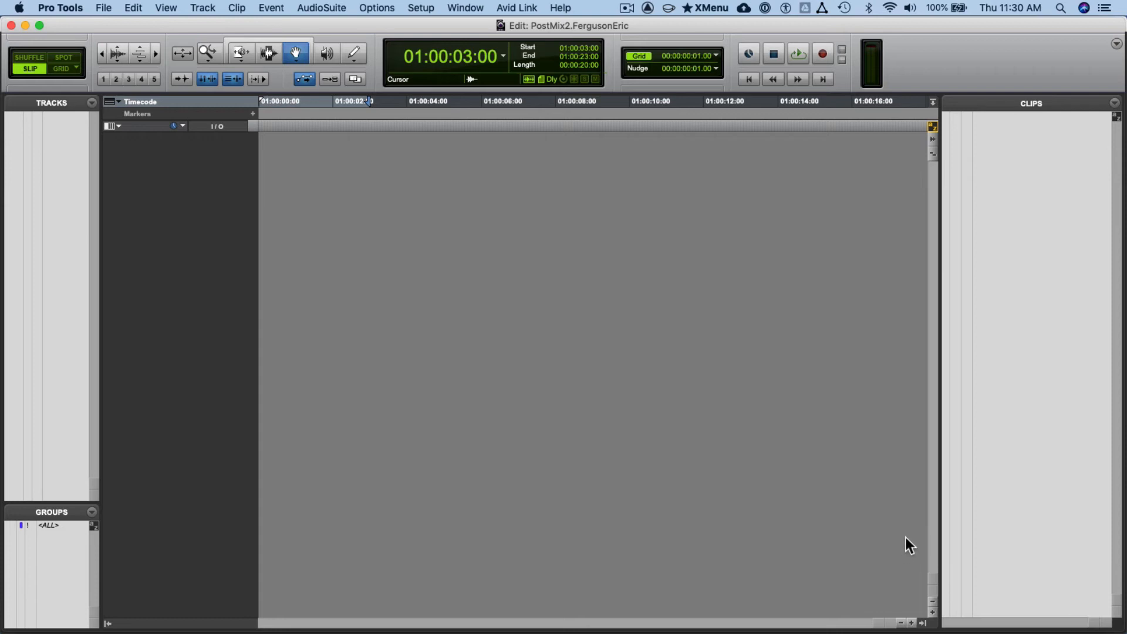
- Switch to Finder and copy UFC Video.mxf from the Post Mix 2 - UFC folder into the PostMix2 session's Video Files folder
key("super+Tab")
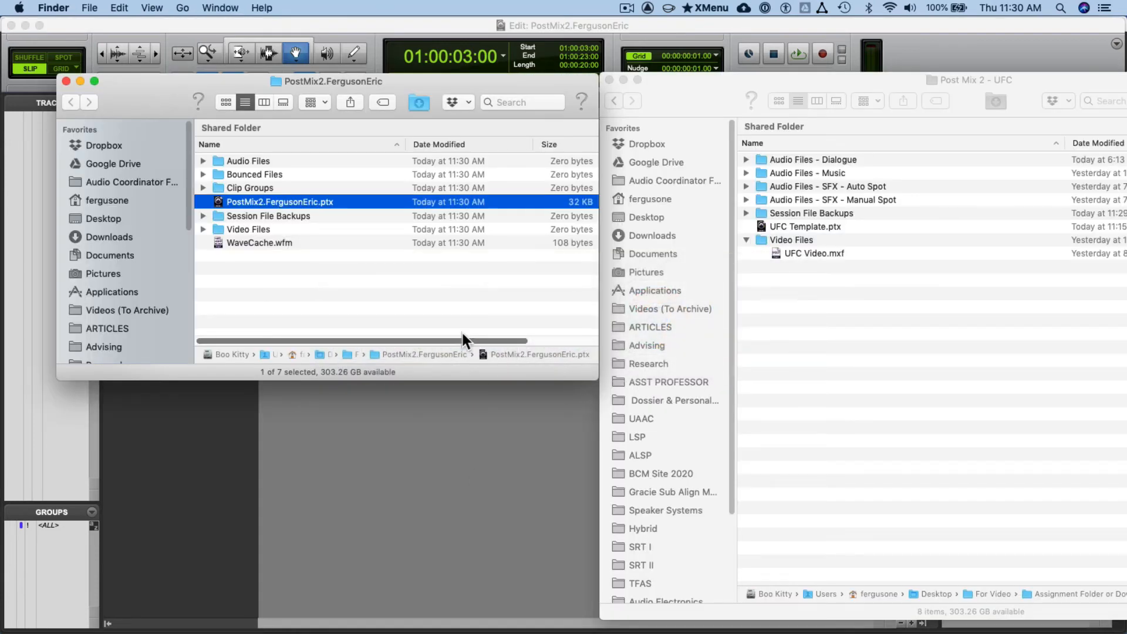
left_click(448, 322)
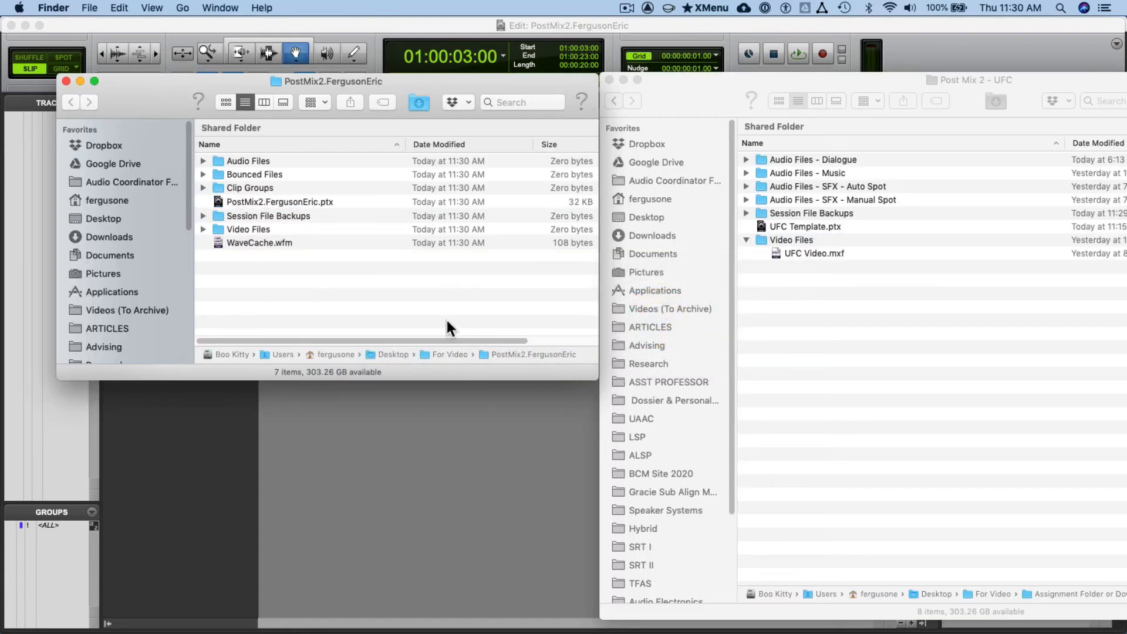
left_click(815, 268)
left_click(811, 259)
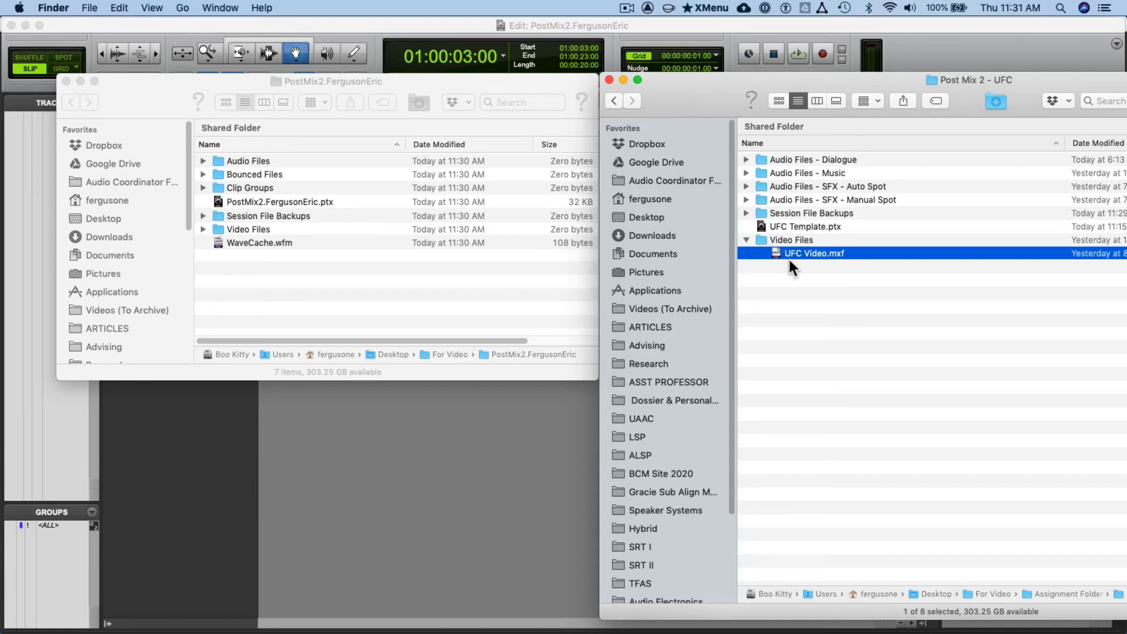
left_click(239, 227)
left_click(241, 227)
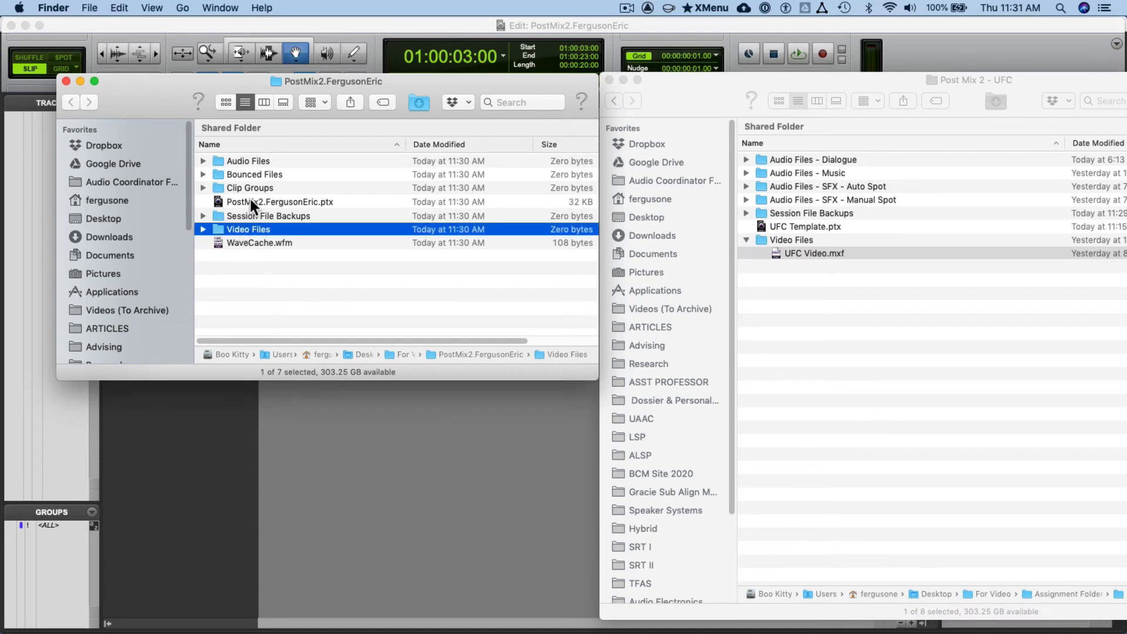
double_click(245, 229)
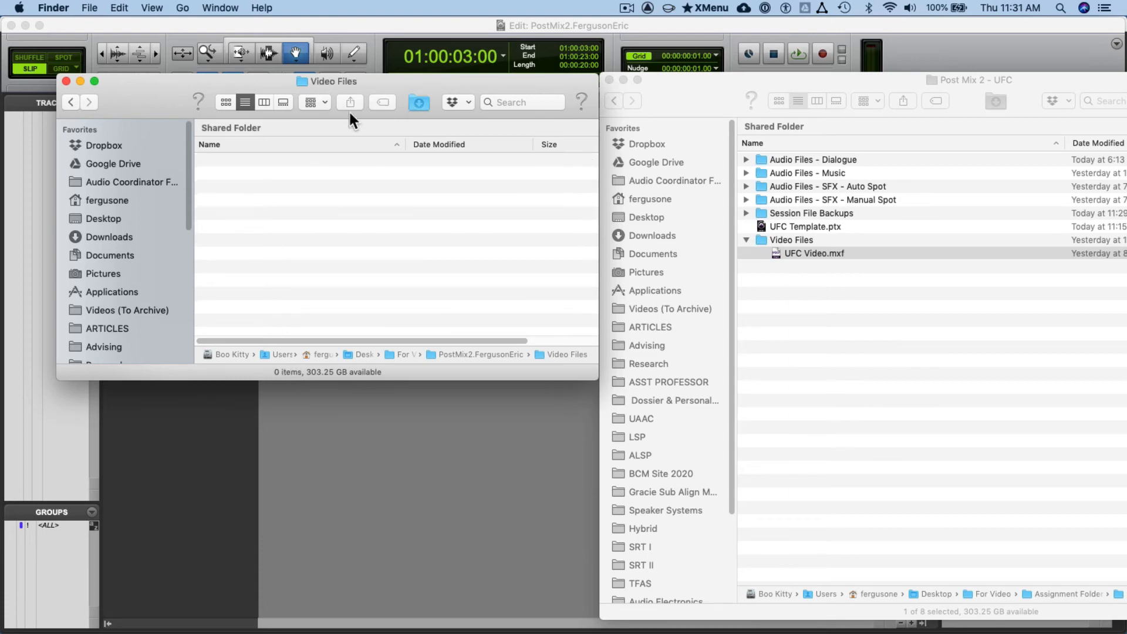
left_click_drag(809, 249, 465, 192)
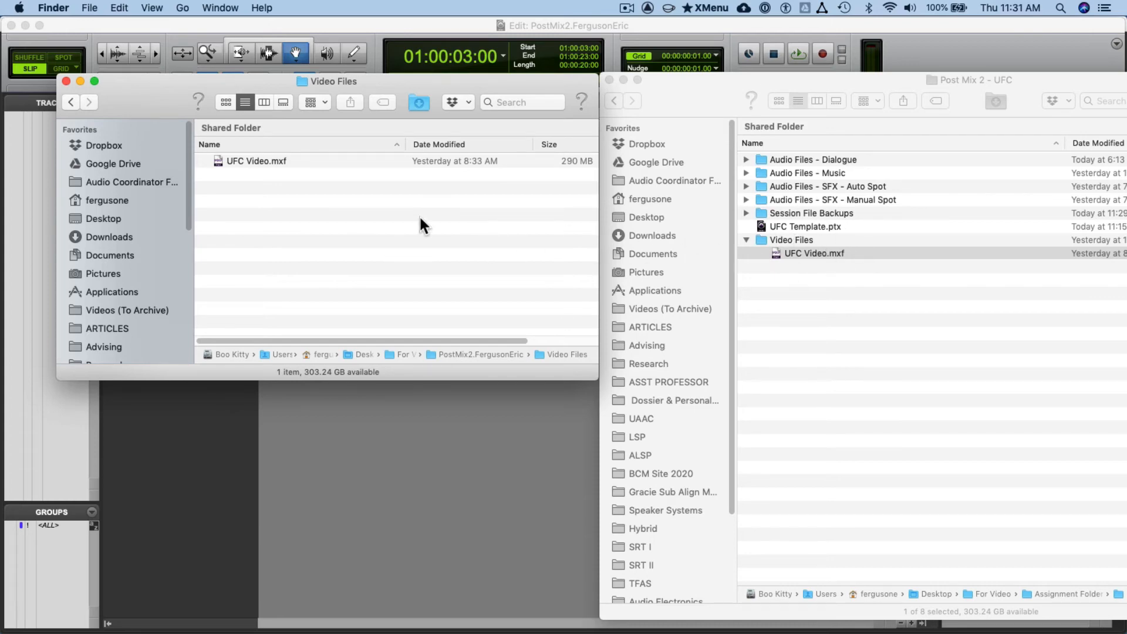
- Return to the PostMix2 session folder and check the contents of its Video Files folder
left_click(69, 103)
left_click(202, 227)
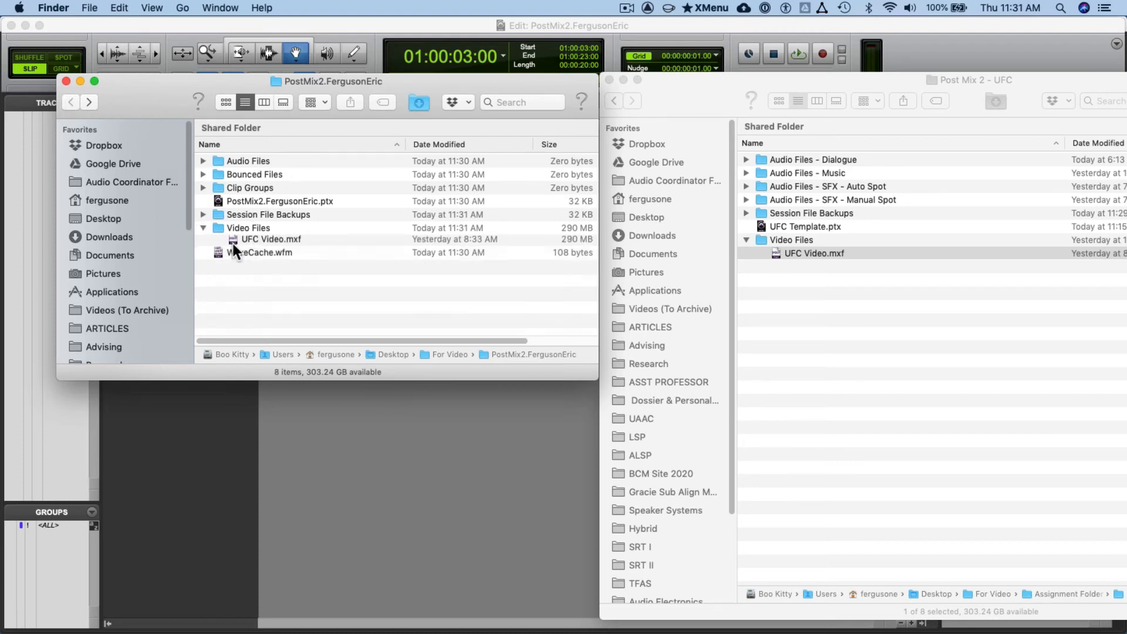
left_click(203, 228)
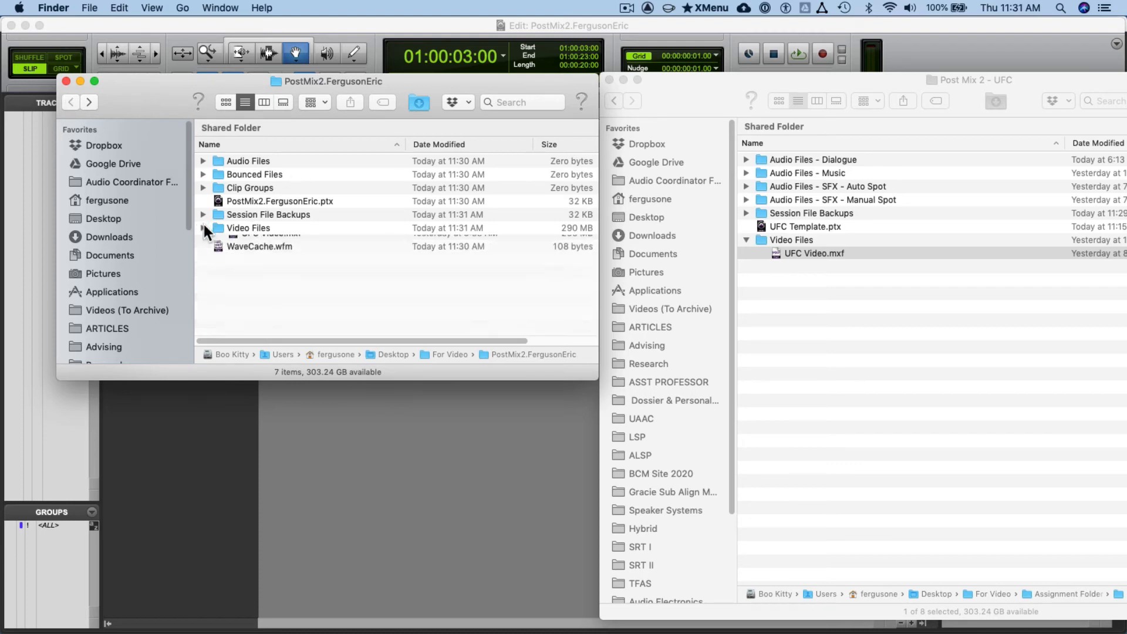
- Switch to Pro Tools and import UFC Video.mxf from the session's Video Files folder onto a new track at Session Start
left_click(403, 441)
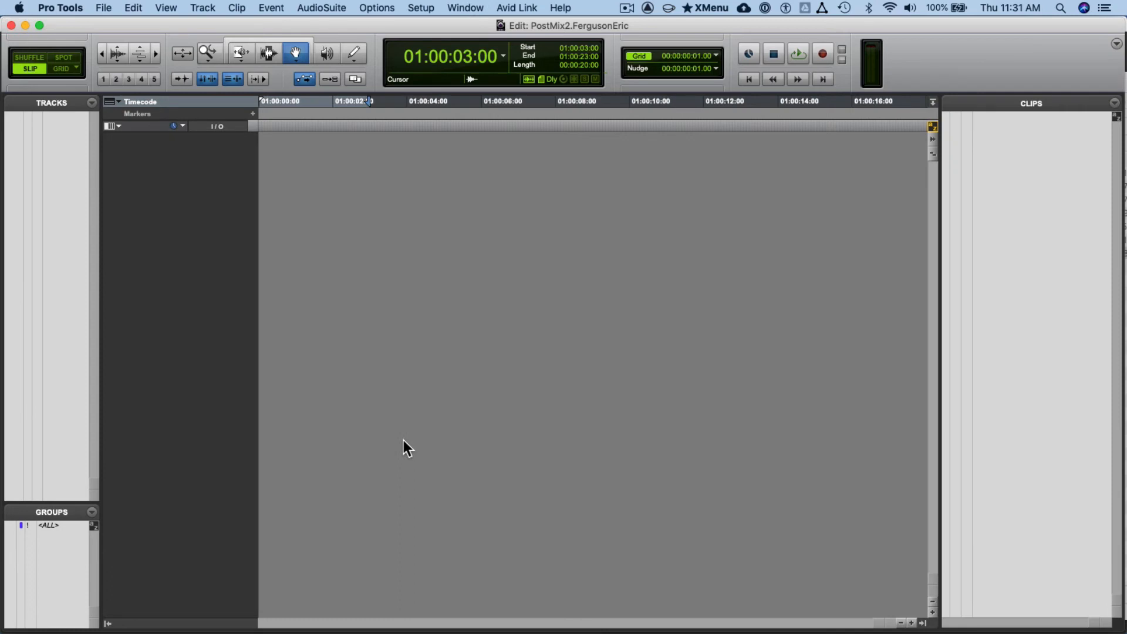
left_click(59, 8)
mouse_move(93, 7)
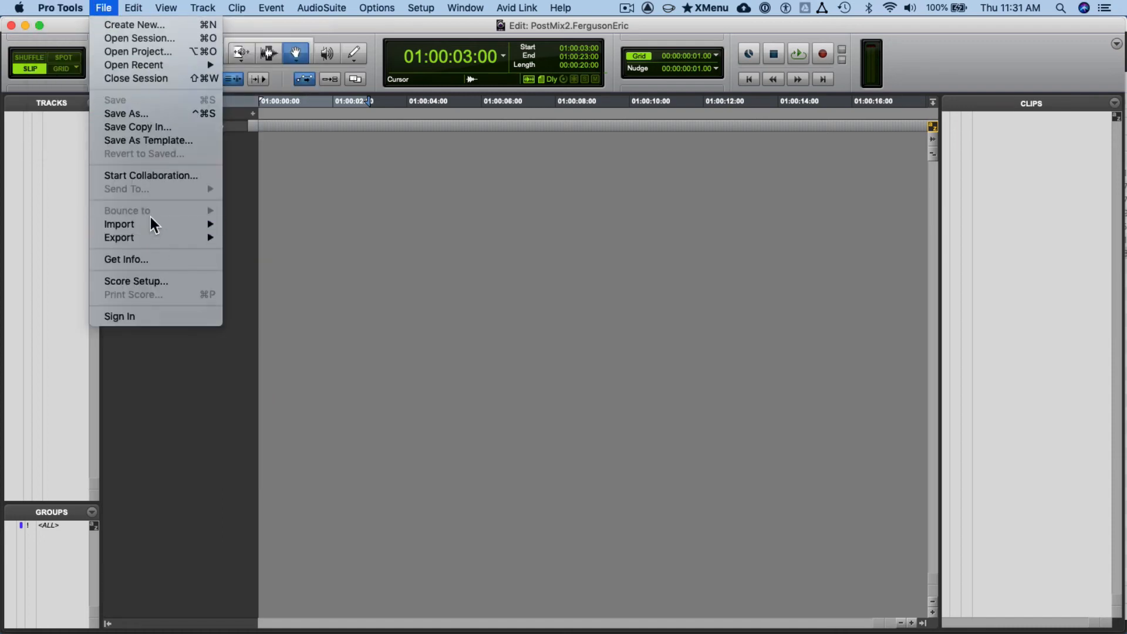
mouse_move(151, 221)
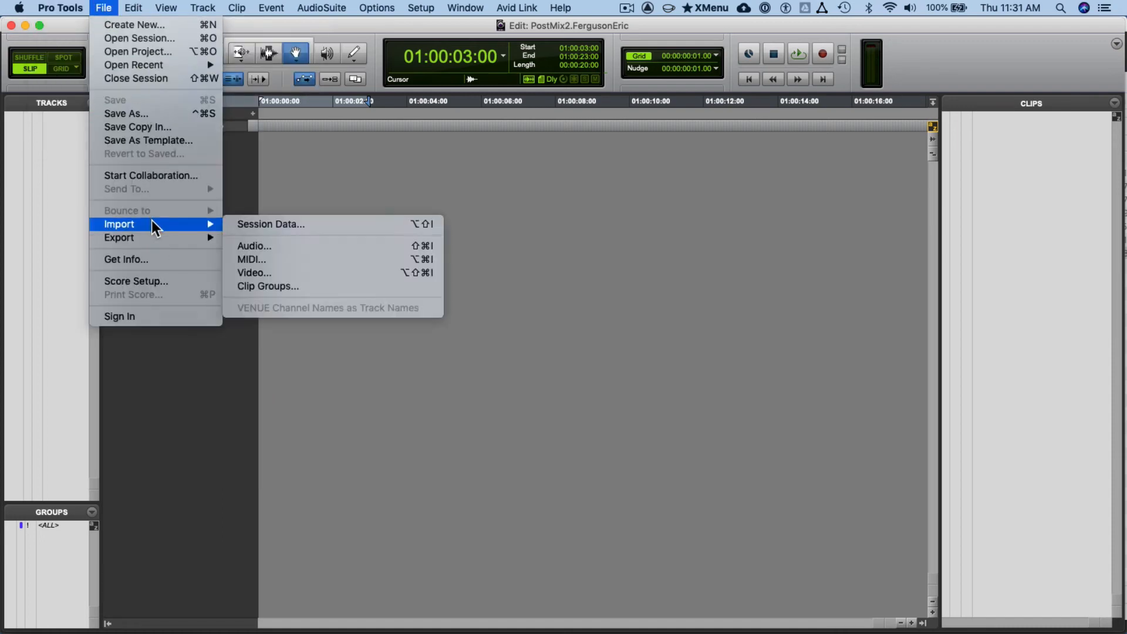
left_click(327, 276)
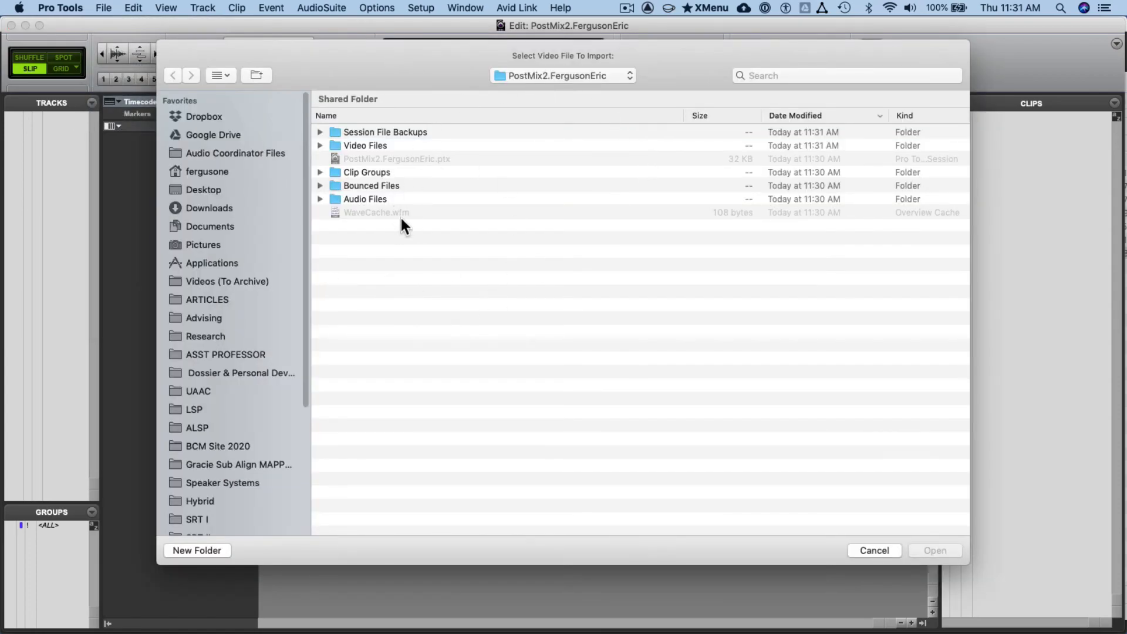
left_click(555, 75)
left_click(383, 167)
double_click(382, 146)
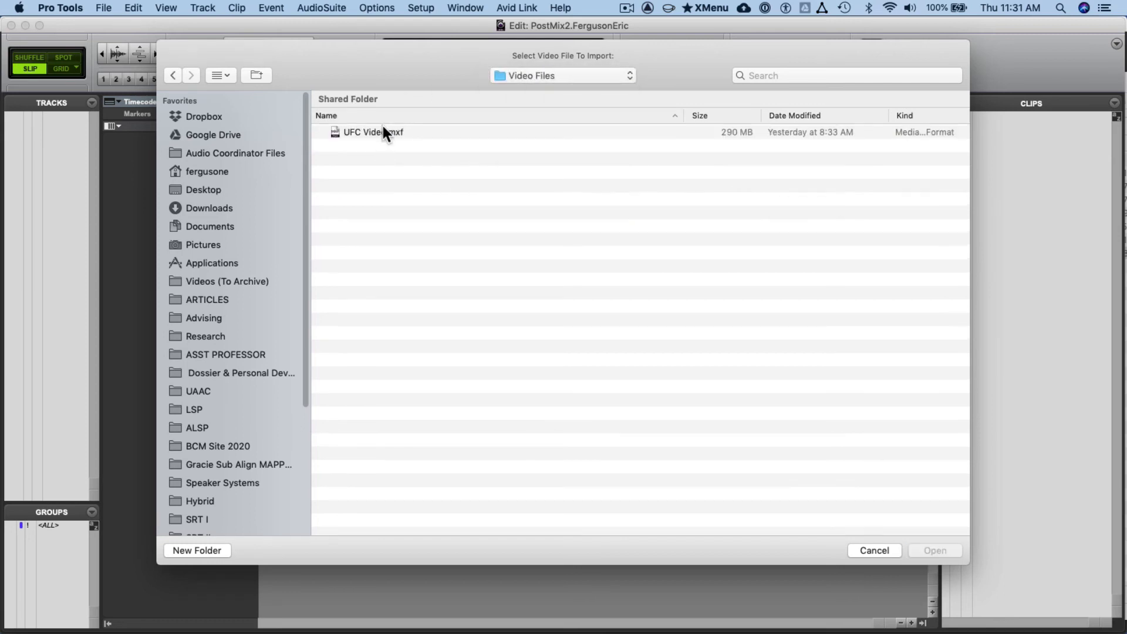
left_click(383, 130)
left_click(928, 546)
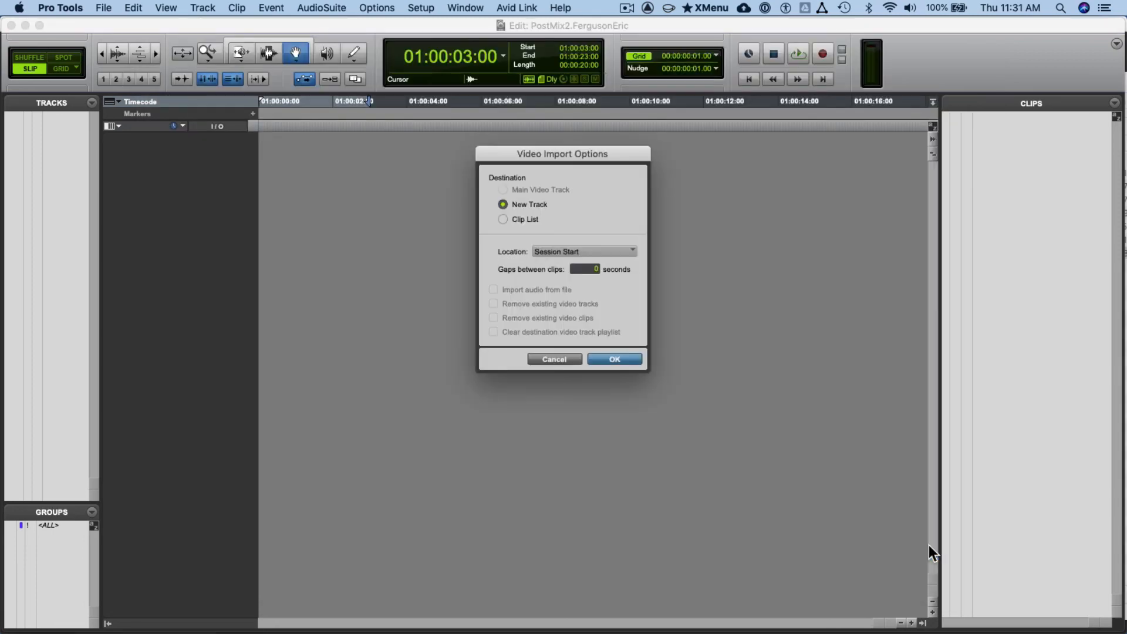
left_click(607, 360)
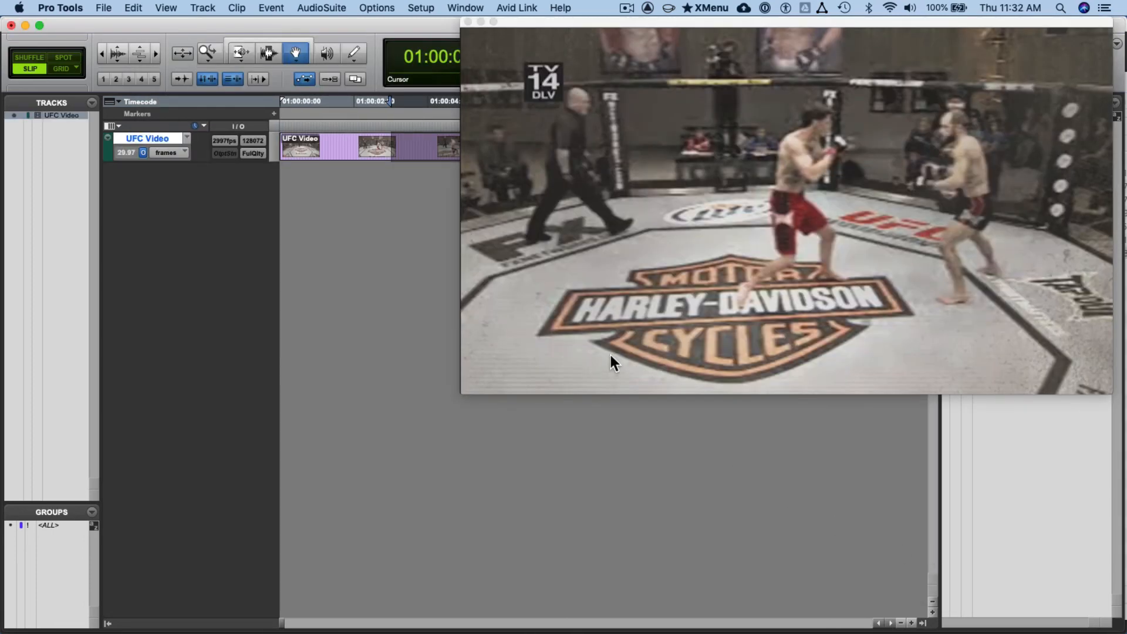
- Close the floating video window and bring the Pro Tools session back to the front
key("super+Tab")
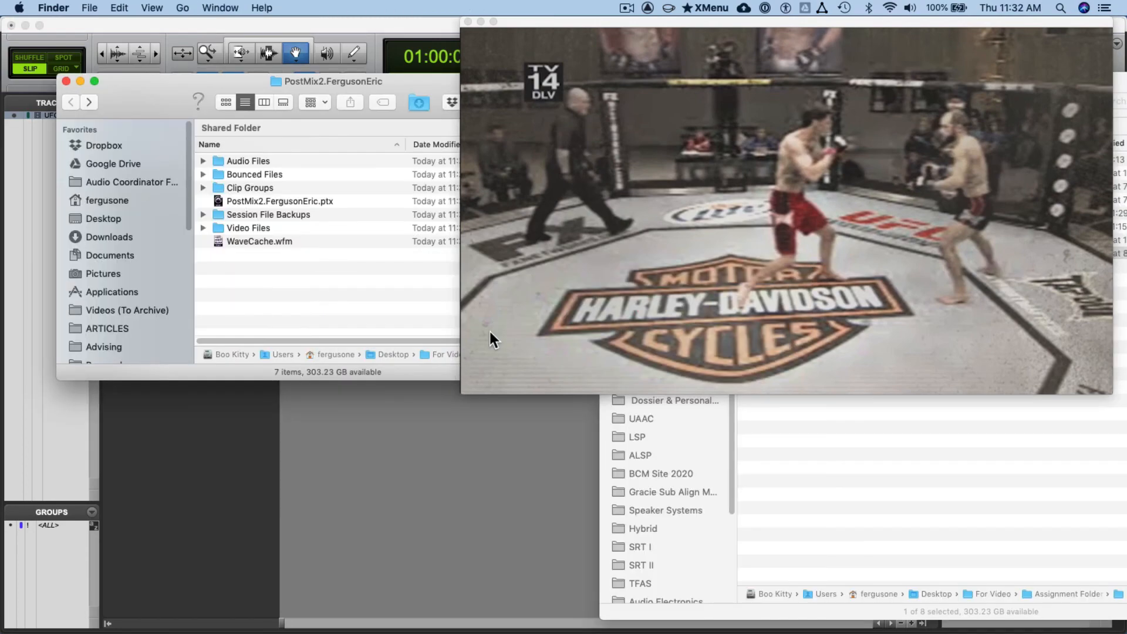
left_click(468, 22)
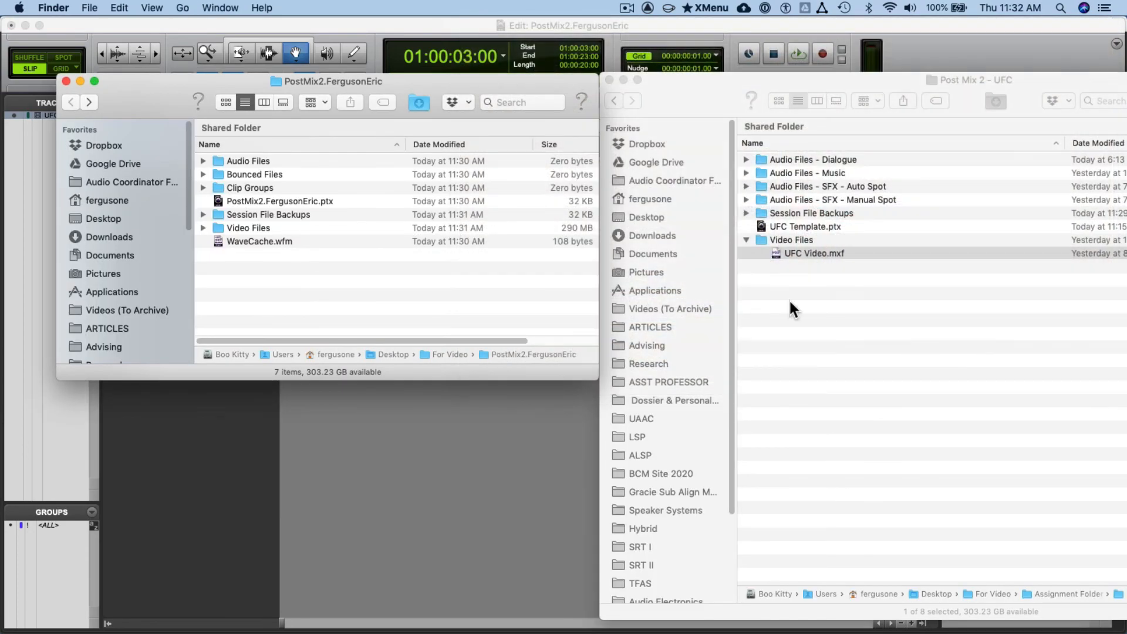
left_click(450, 463)
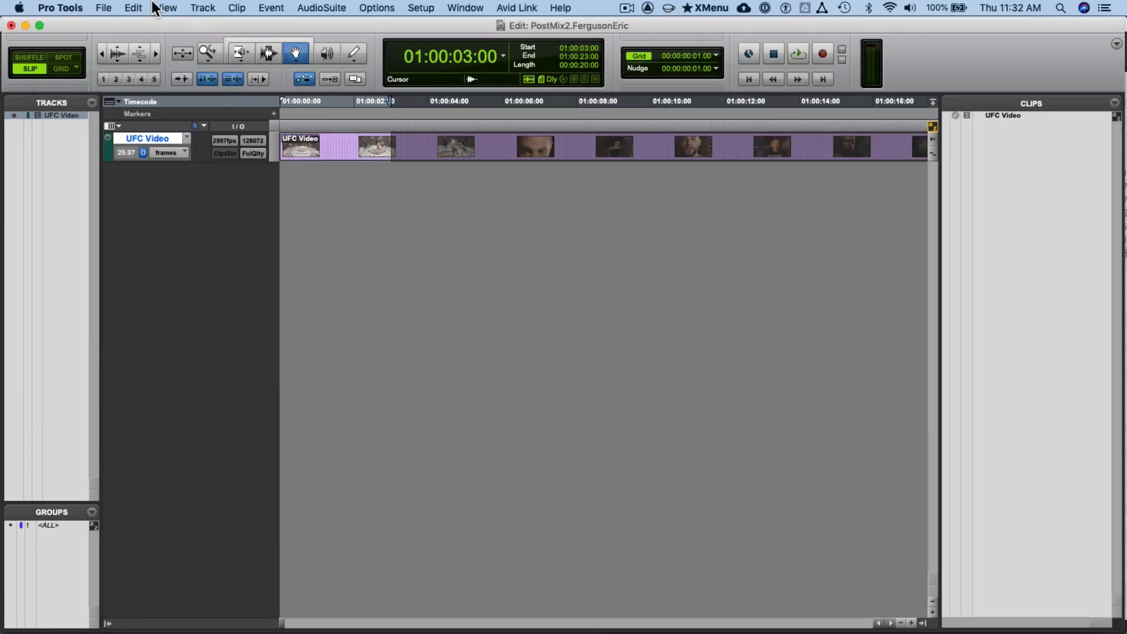
- Switch to Finder to examine the video file in the session's Video Files folder, and return to Pro Tools
key("super+Tab")
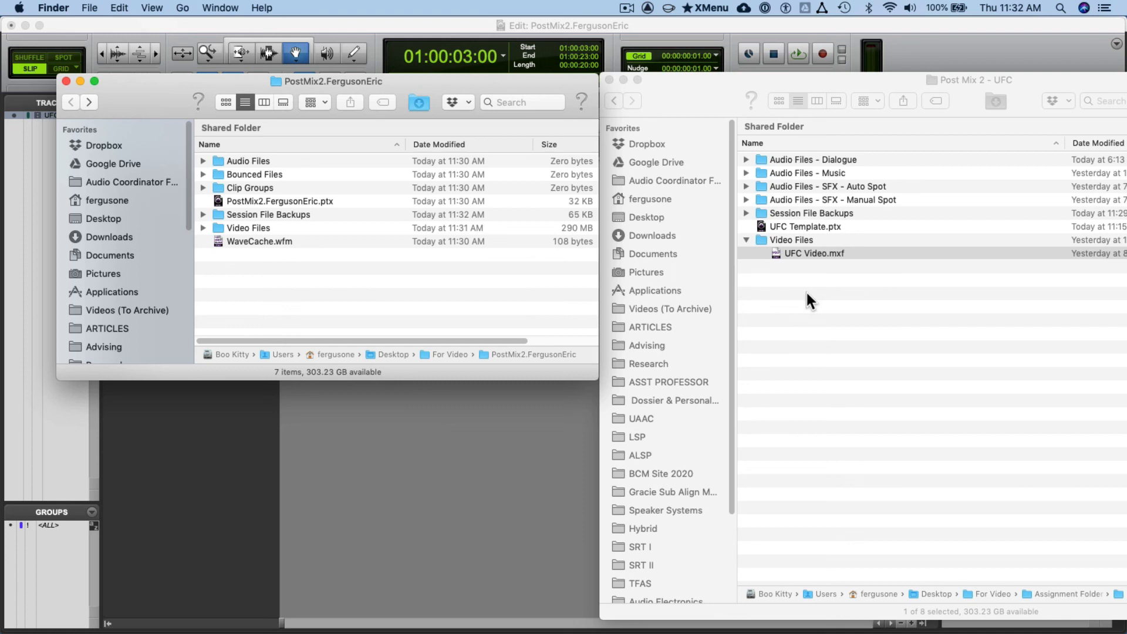
left_click(204, 227)
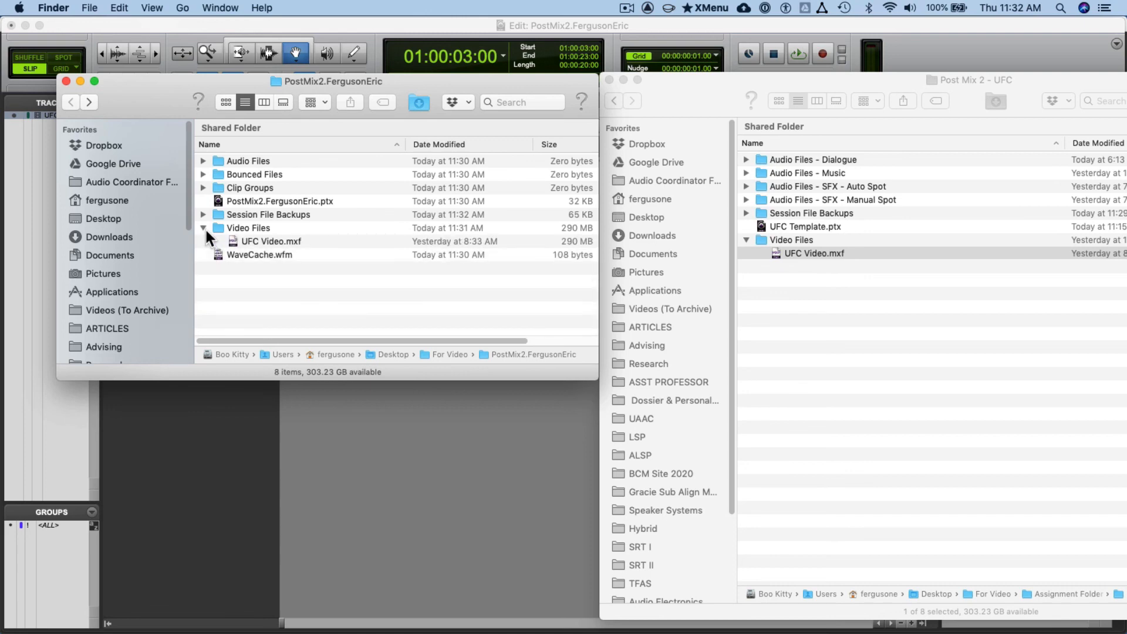
left_click(444, 503)
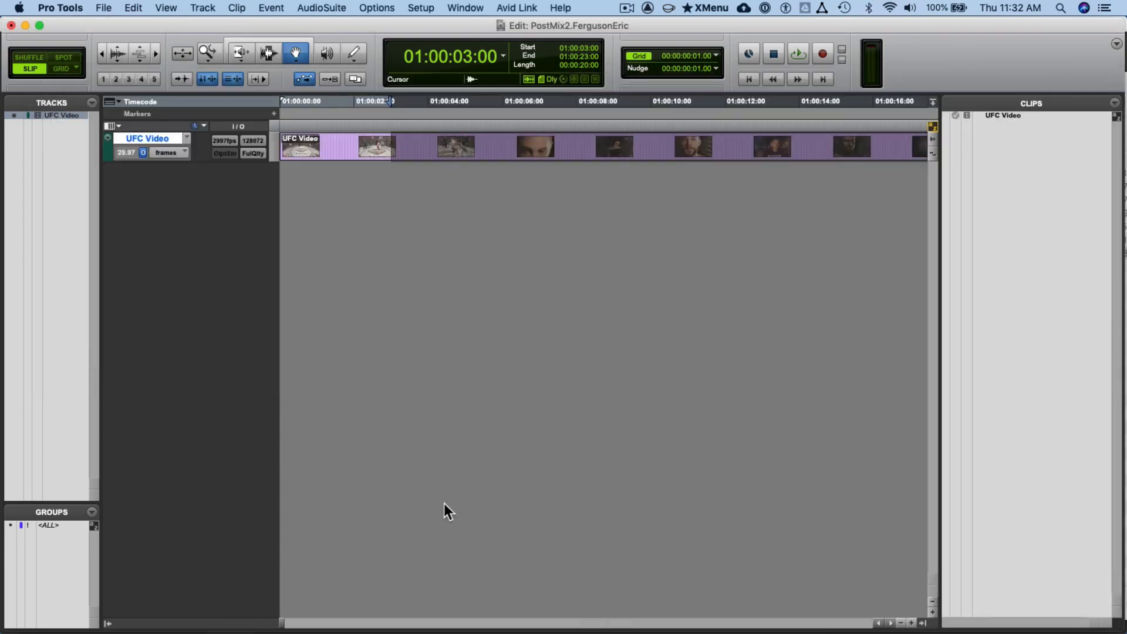